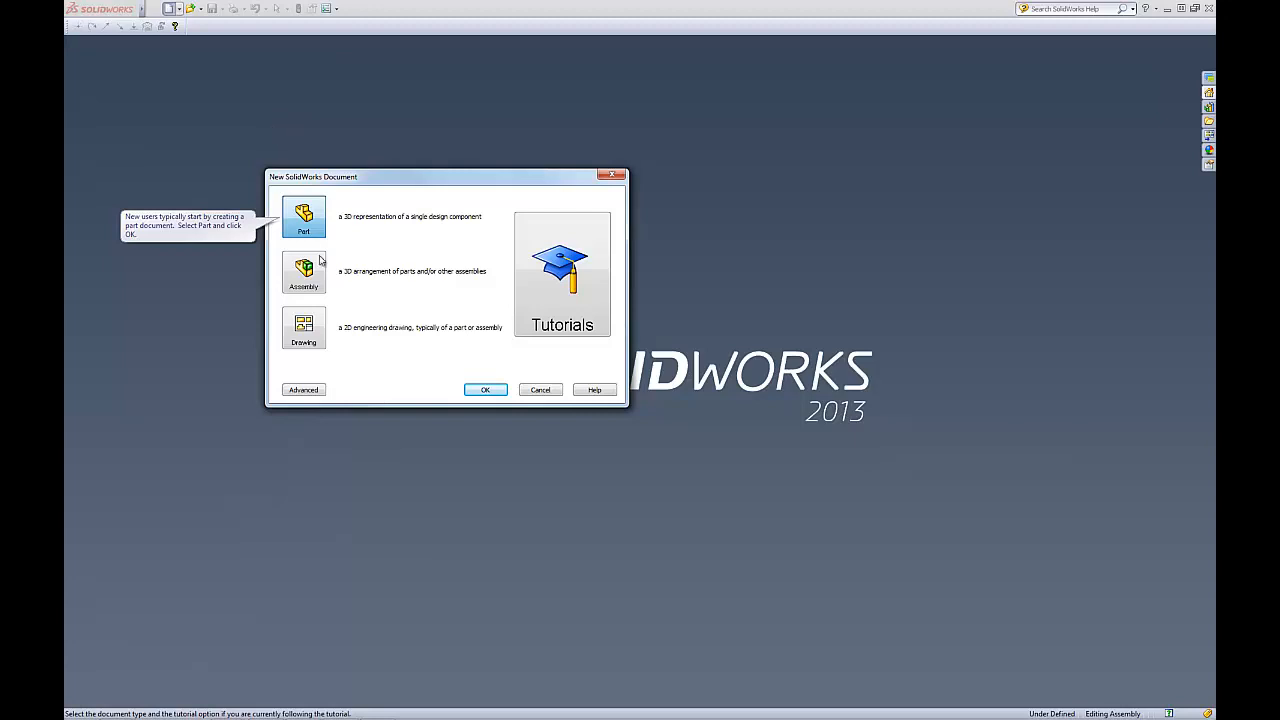
Create a new part document
left_click(305, 226)
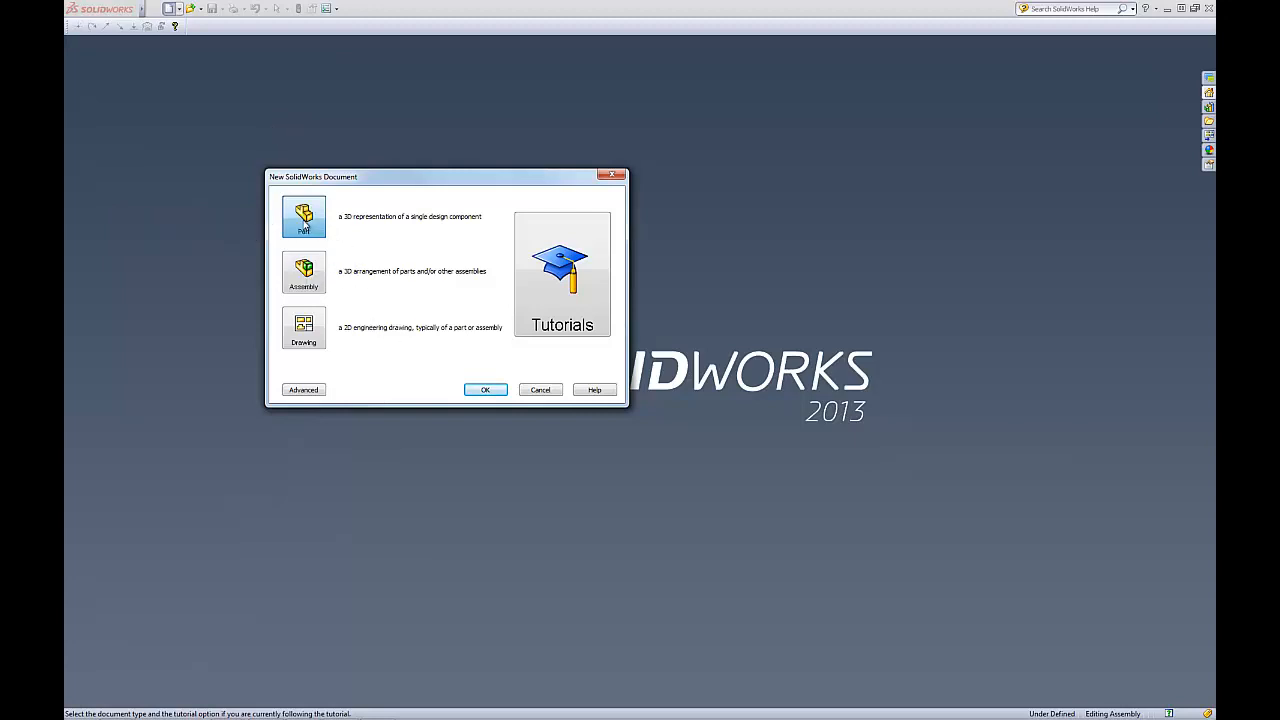
left_click(485, 390)
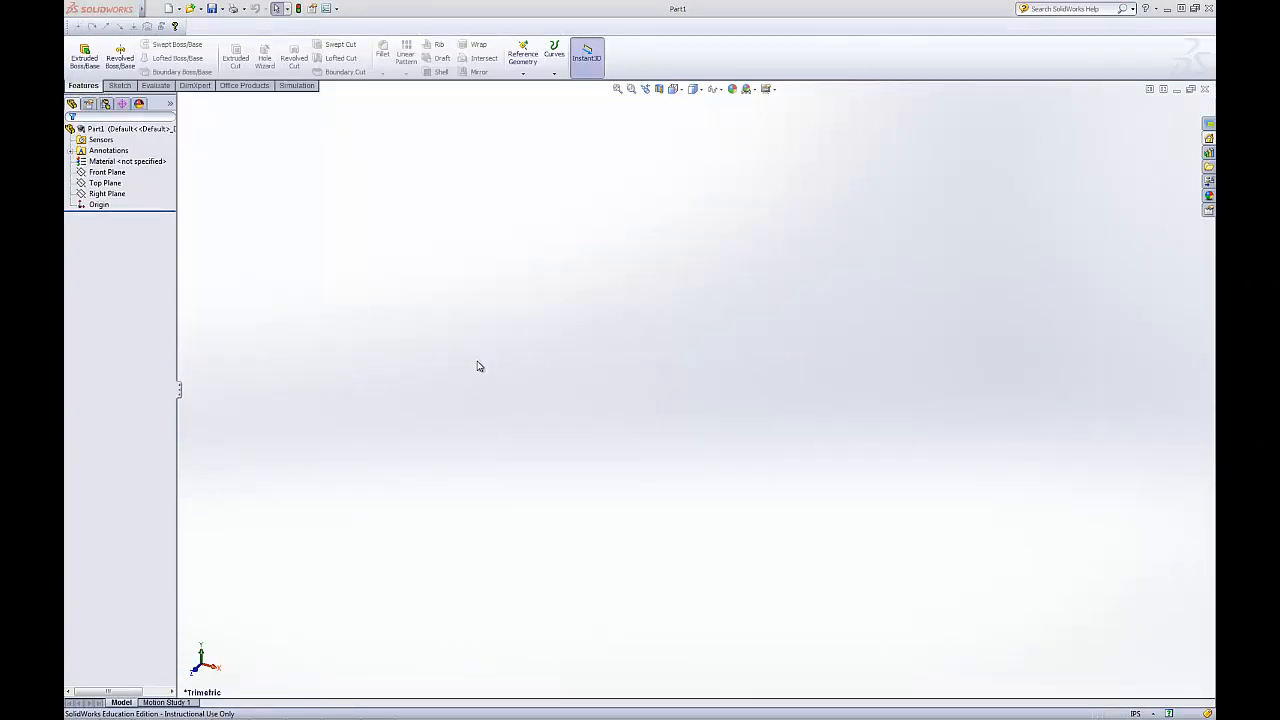
left_click(122, 86)
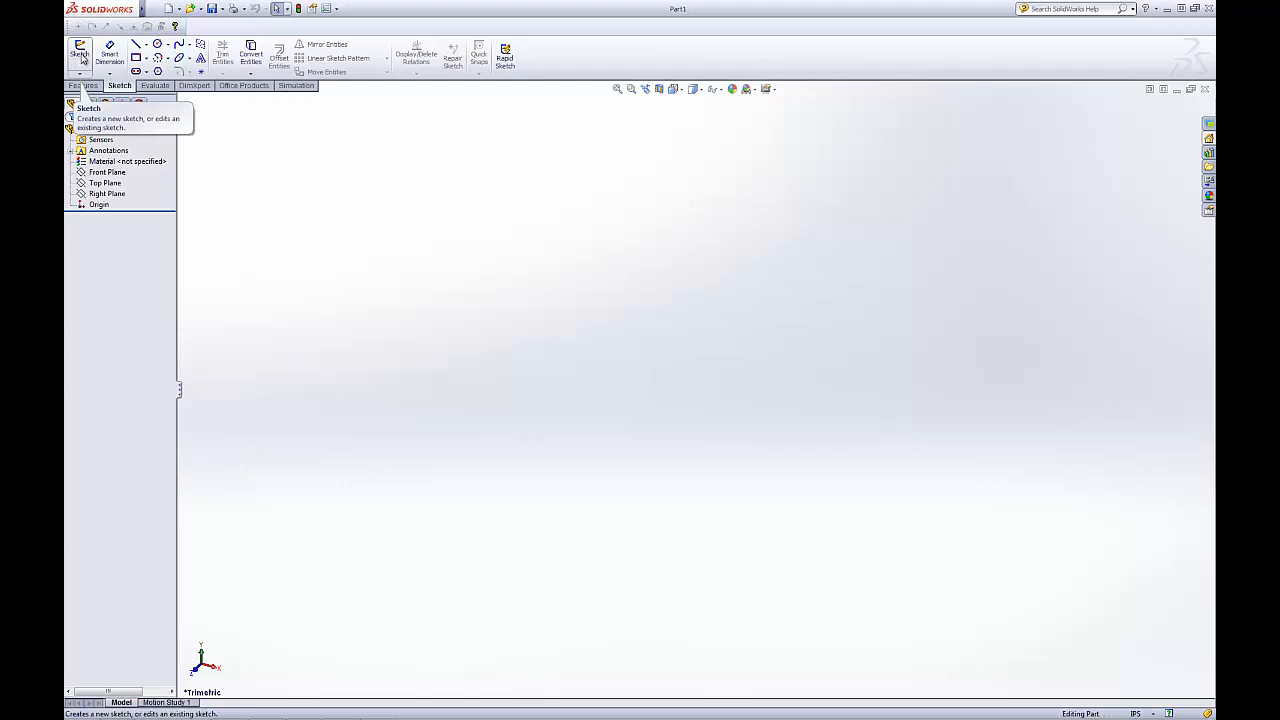
left_click(1136, 713)
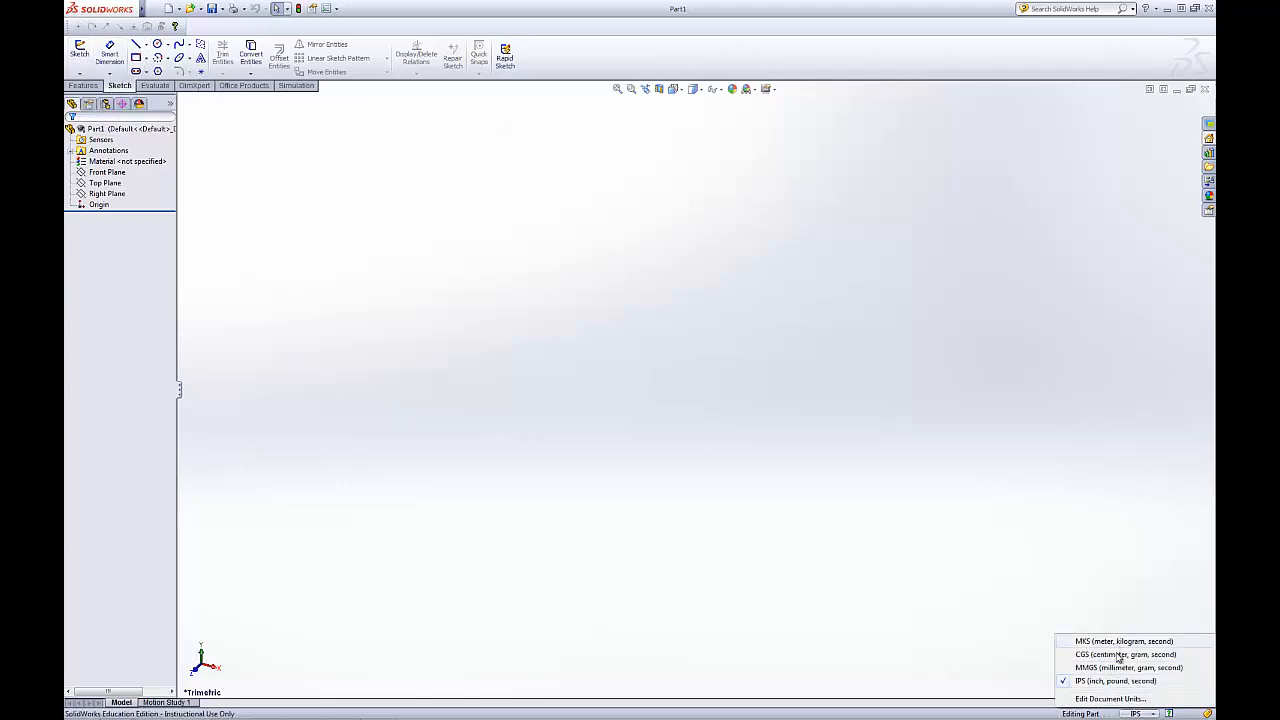
left_click(870, 522)
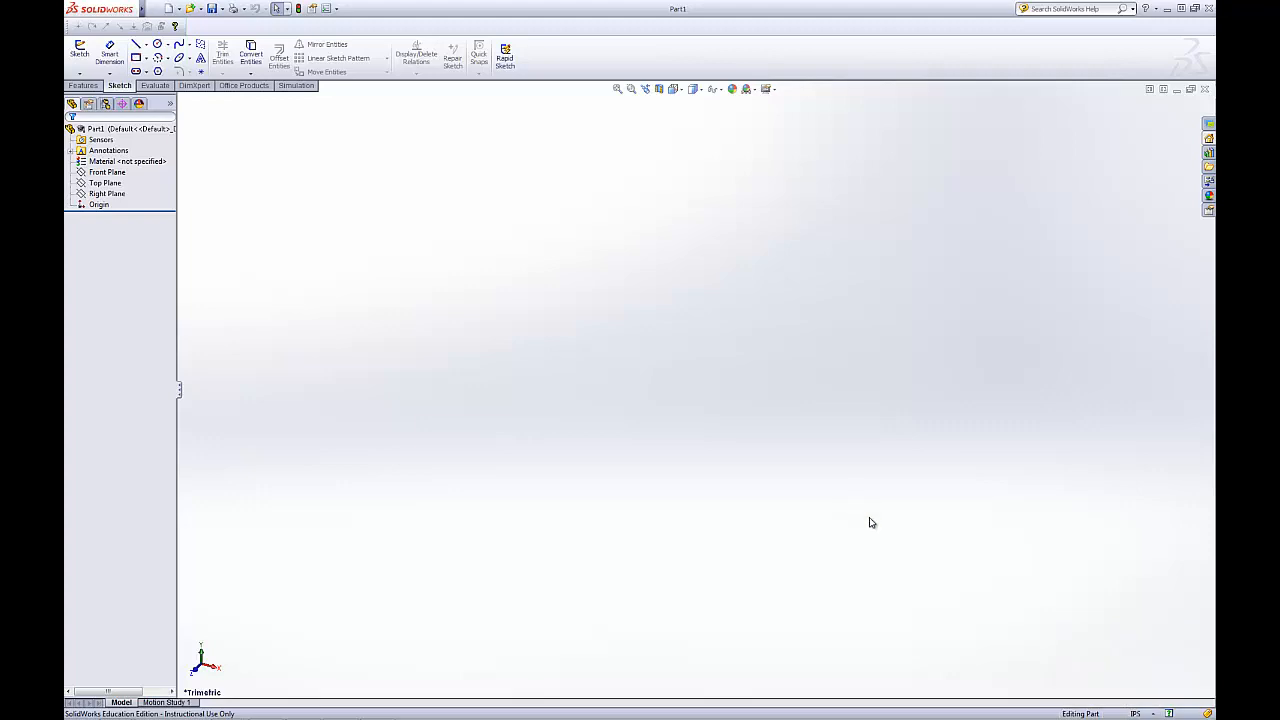
Enable the 'Use fully defined sketches' option in the Sketch system options
left_click(336, 10)
left_click(340, 23)
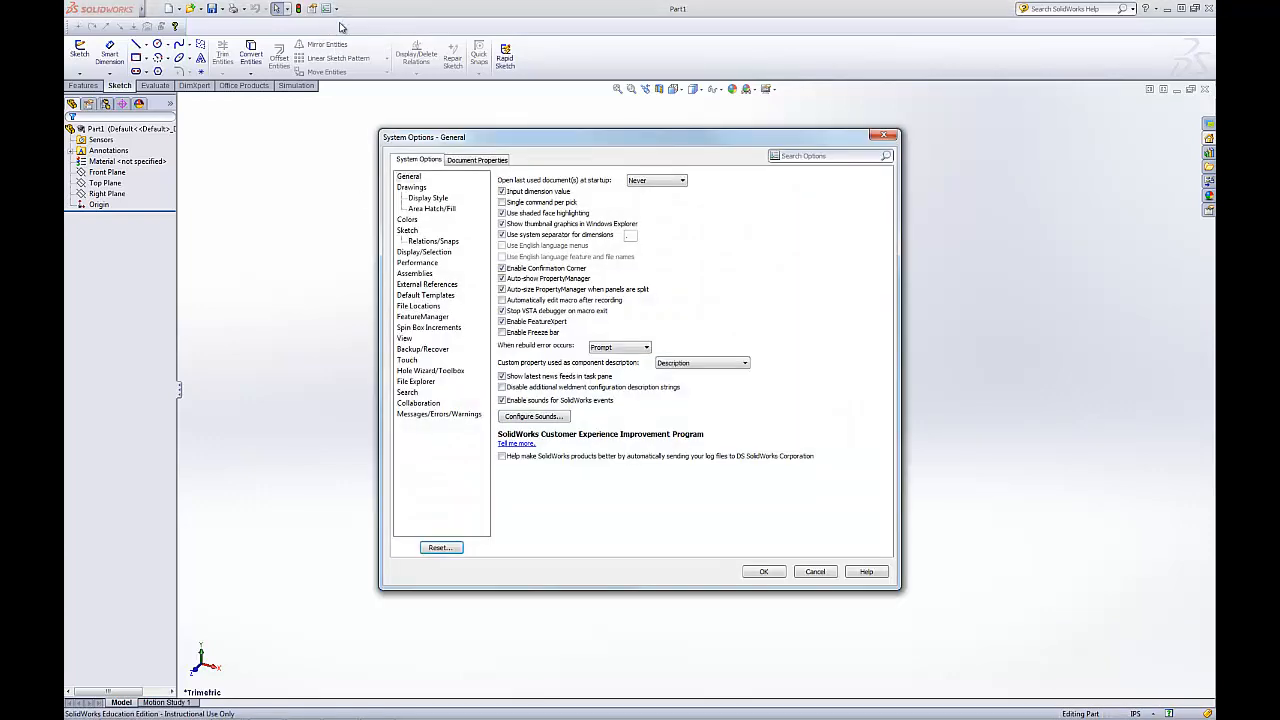
left_click(409, 231)
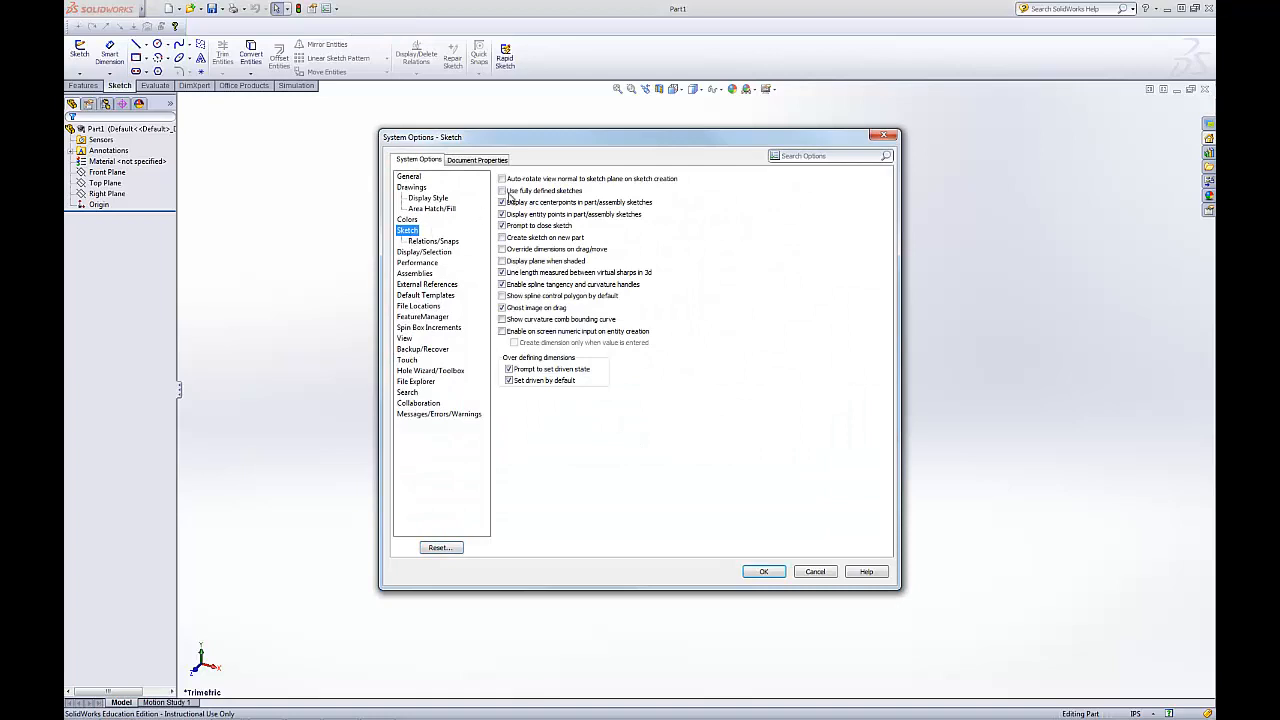
left_click(502, 191)
left_click(760, 574)
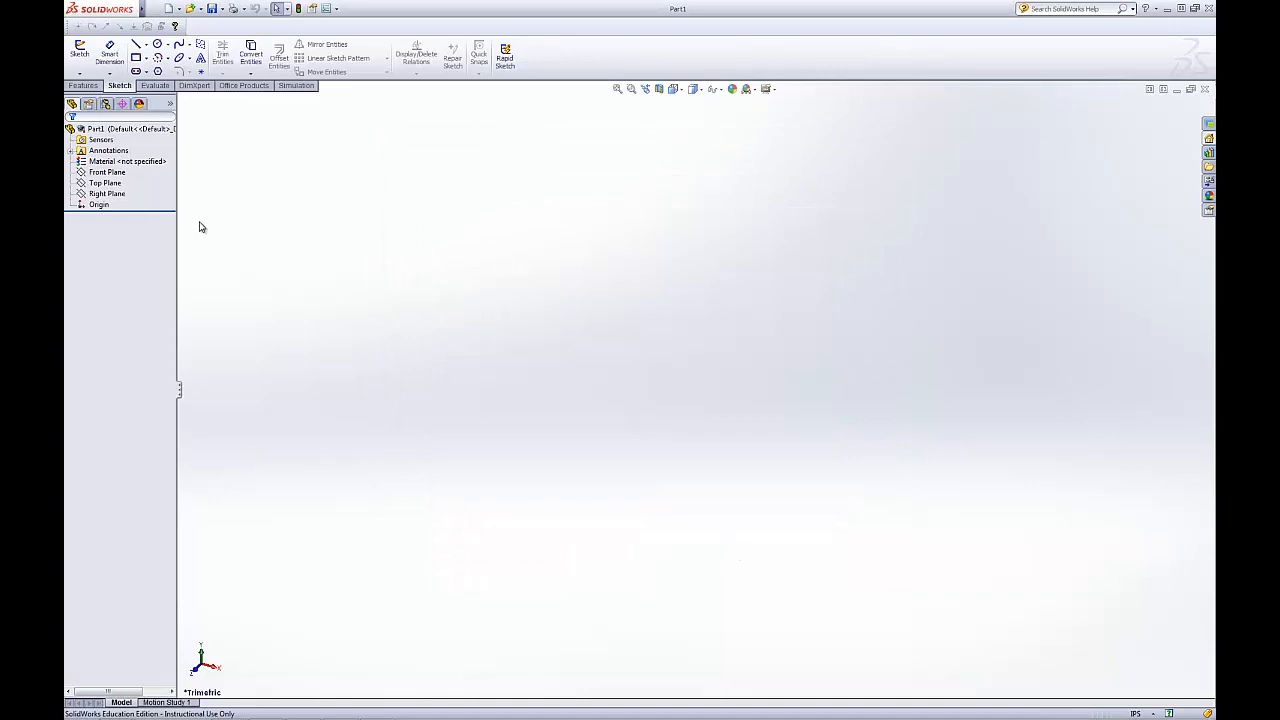
Start a sketch on the Top Plane and draw a closed six-segment line outline with one corner at the origin
left_click(80, 55)
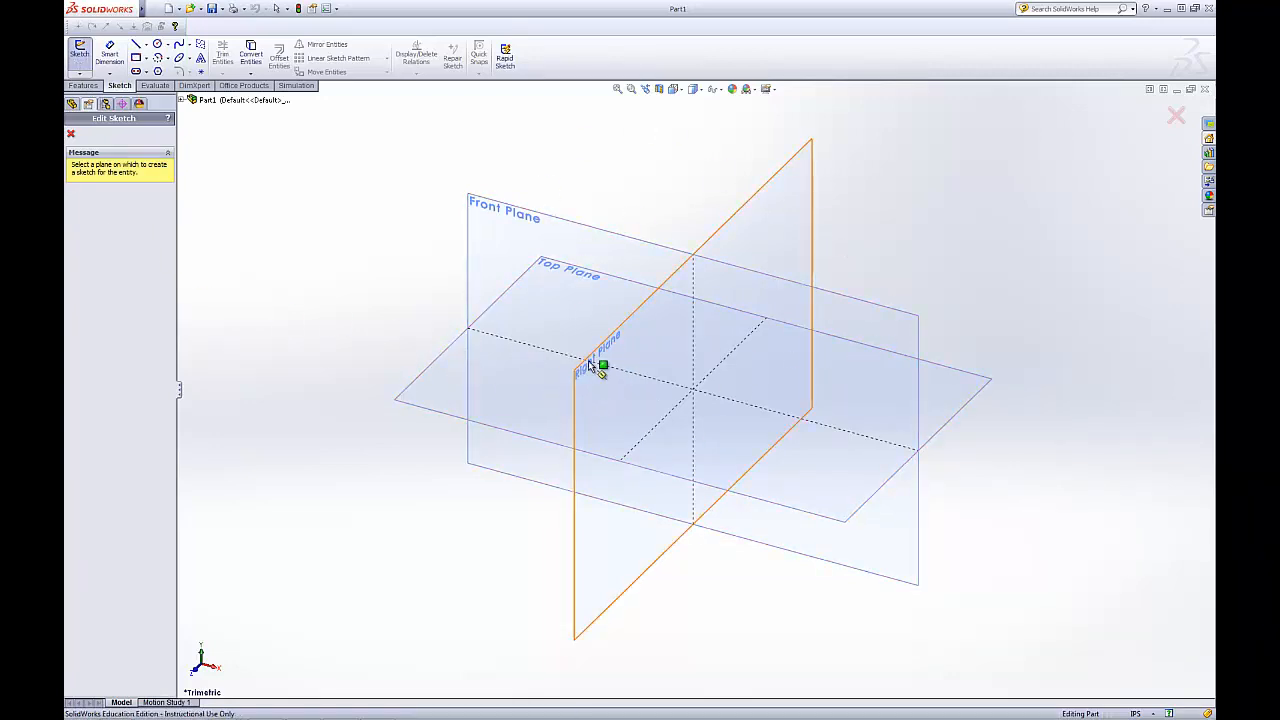
left_click(435, 374)
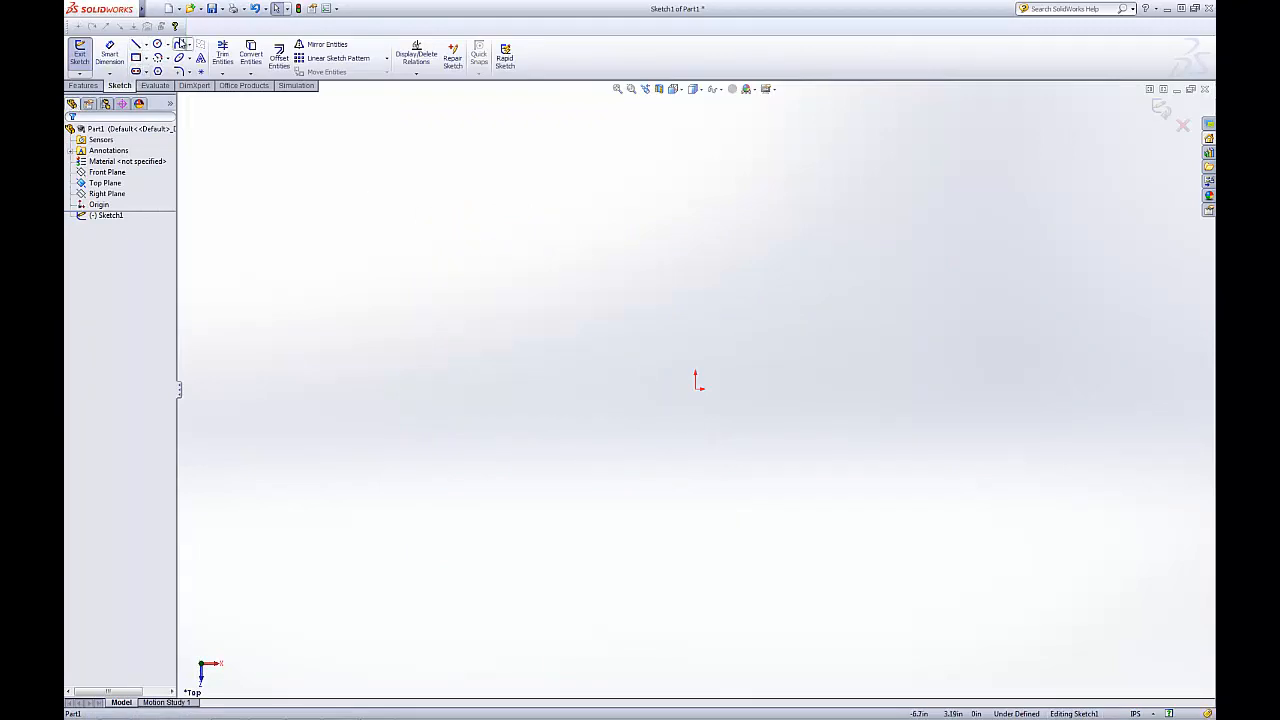
left_click(137, 45)
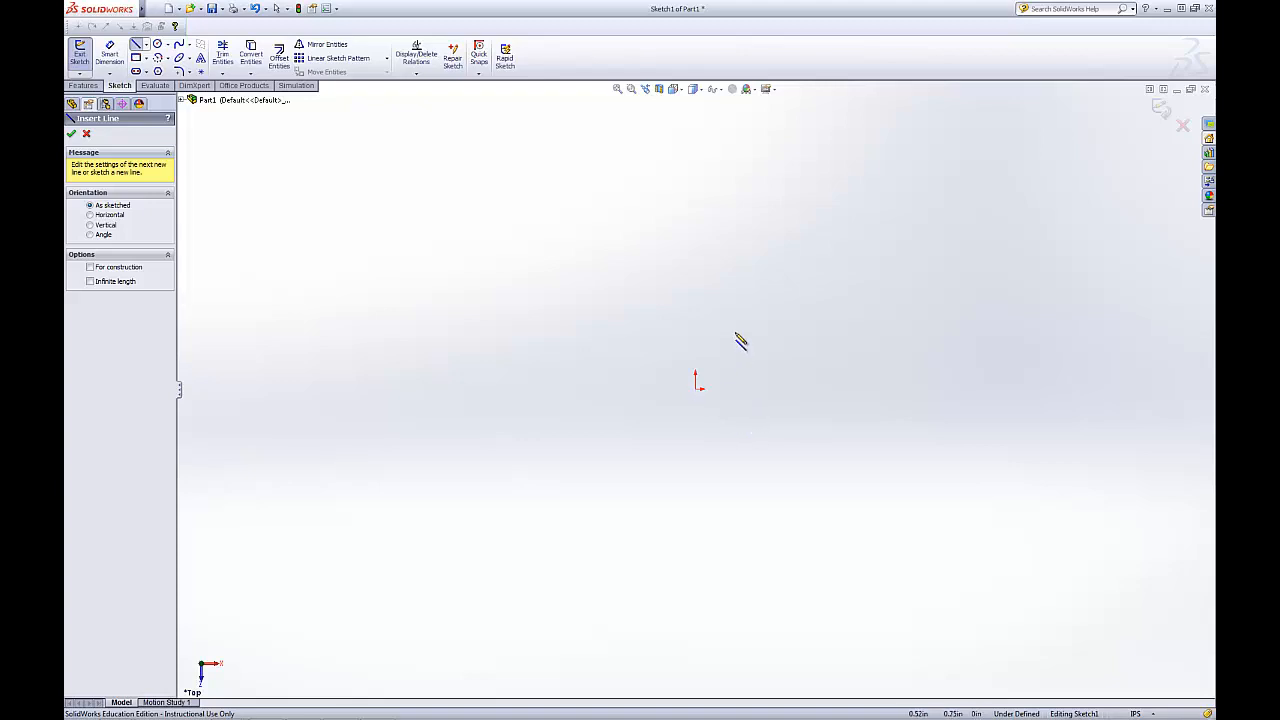
left_click(665, 246)
left_click(839, 212)
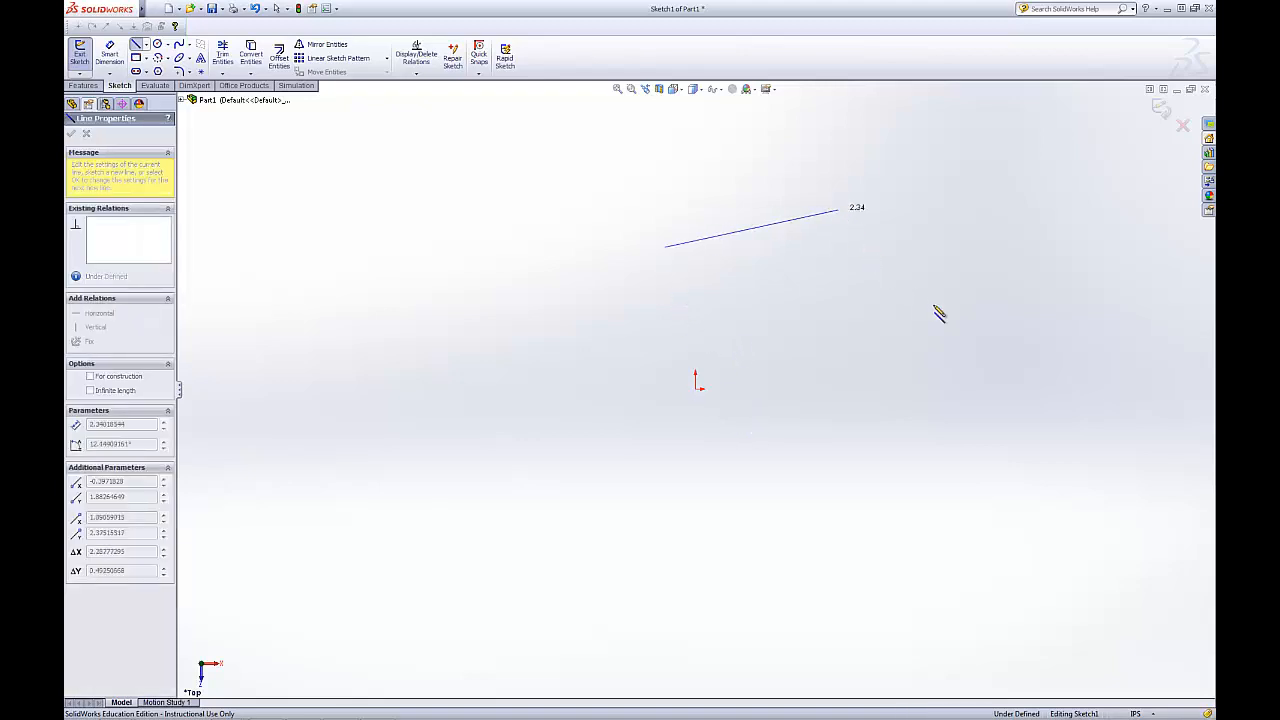
left_click(971, 327)
left_click(877, 488)
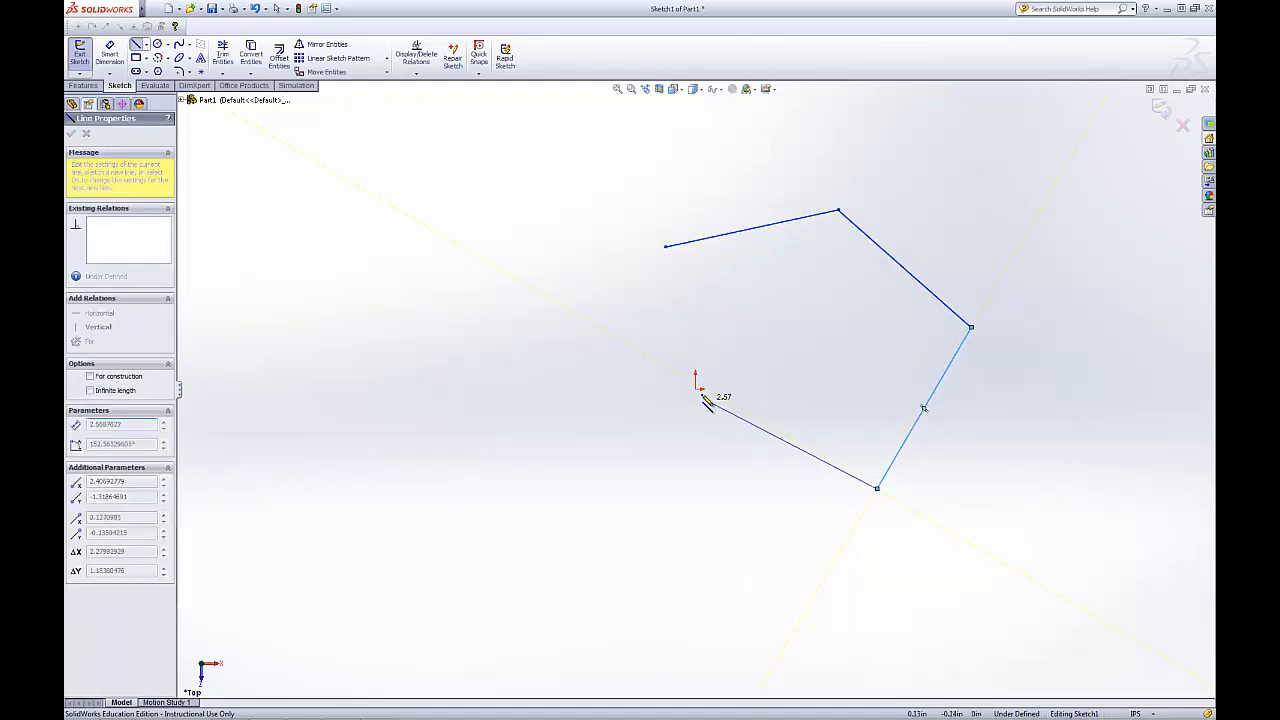
left_click(695, 393)
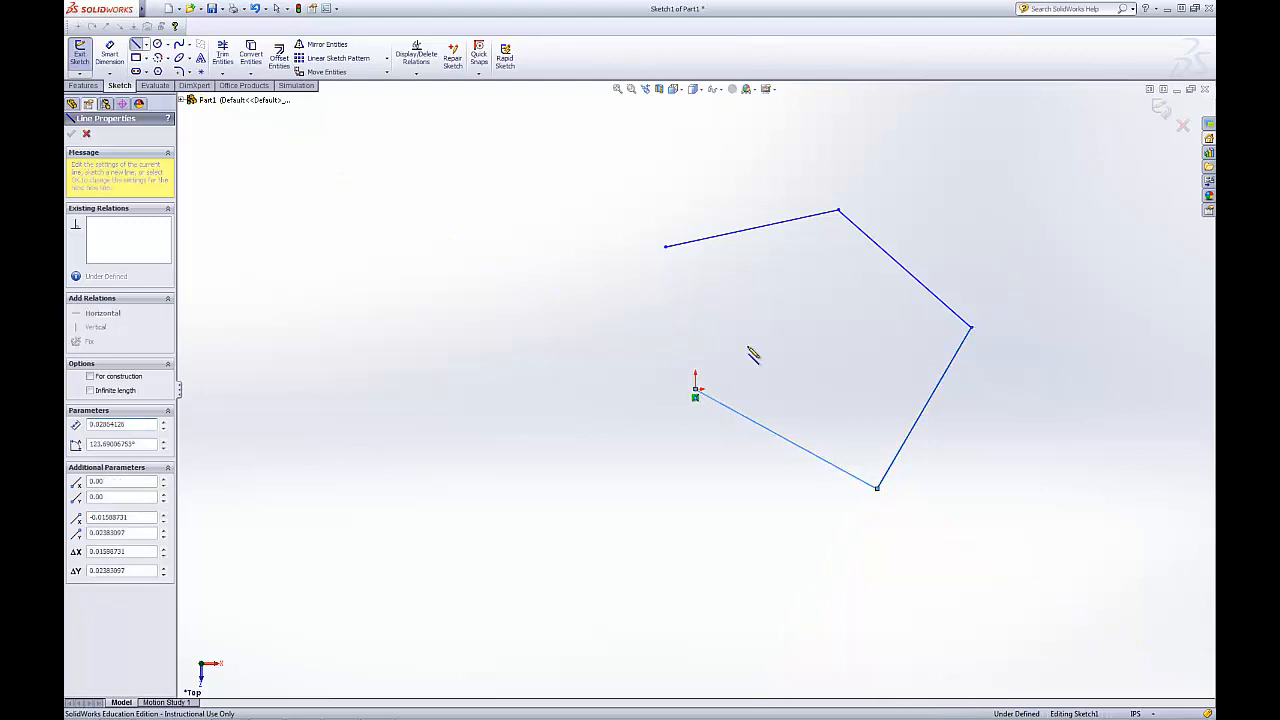
left_click(773, 300)
left_click(662, 247)
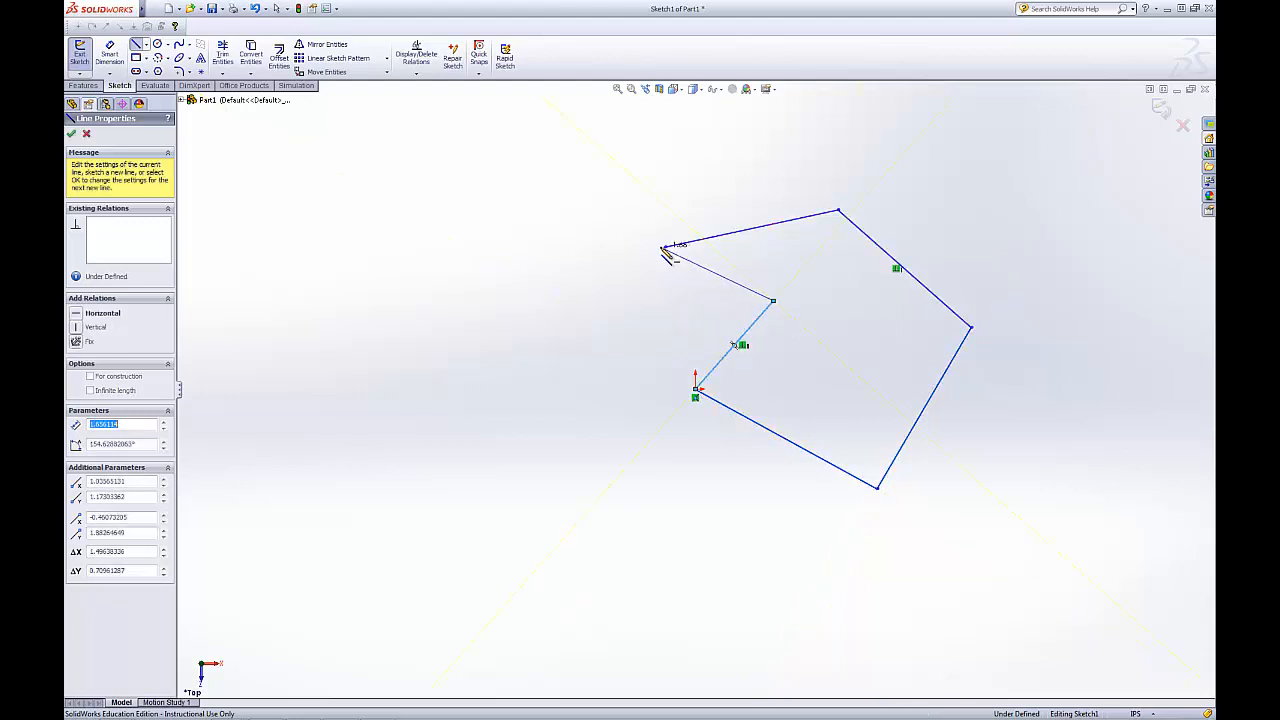
key("Escape")
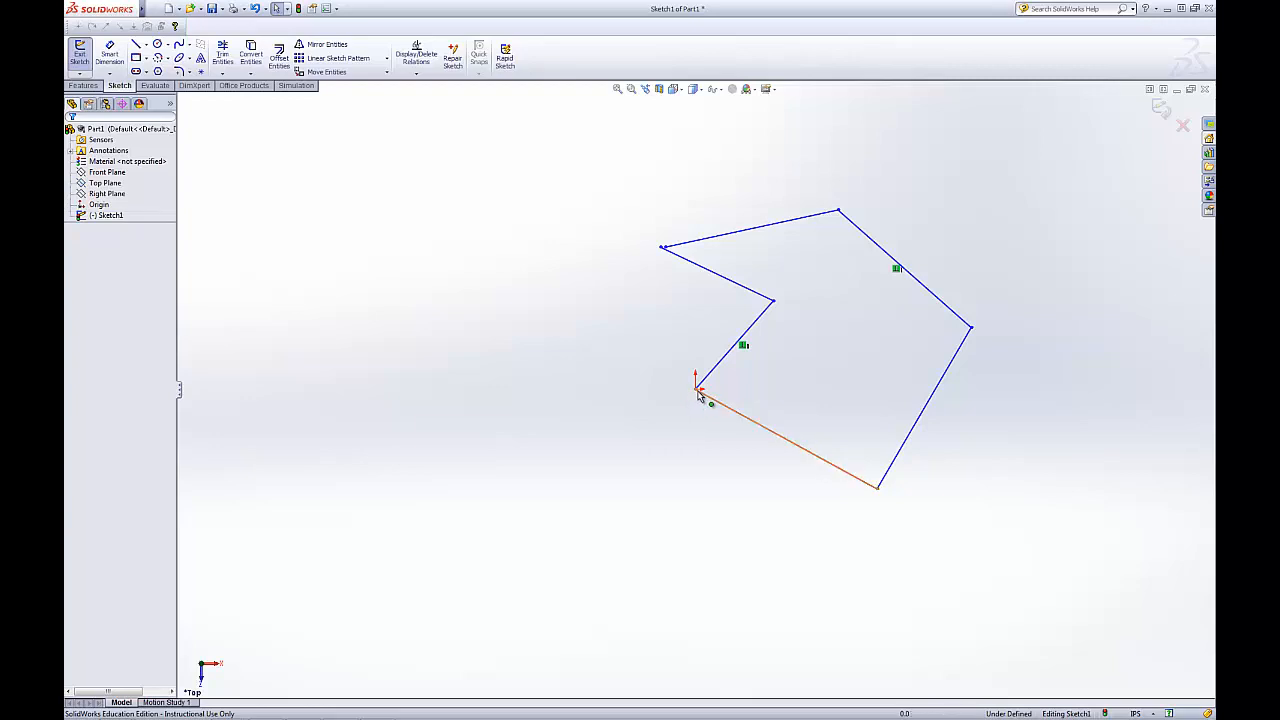
Drag the origin corner of the outline off the origin and dimension its distance from the origin
left_click_drag(697, 388, 730, 390)
left_click(110, 55)
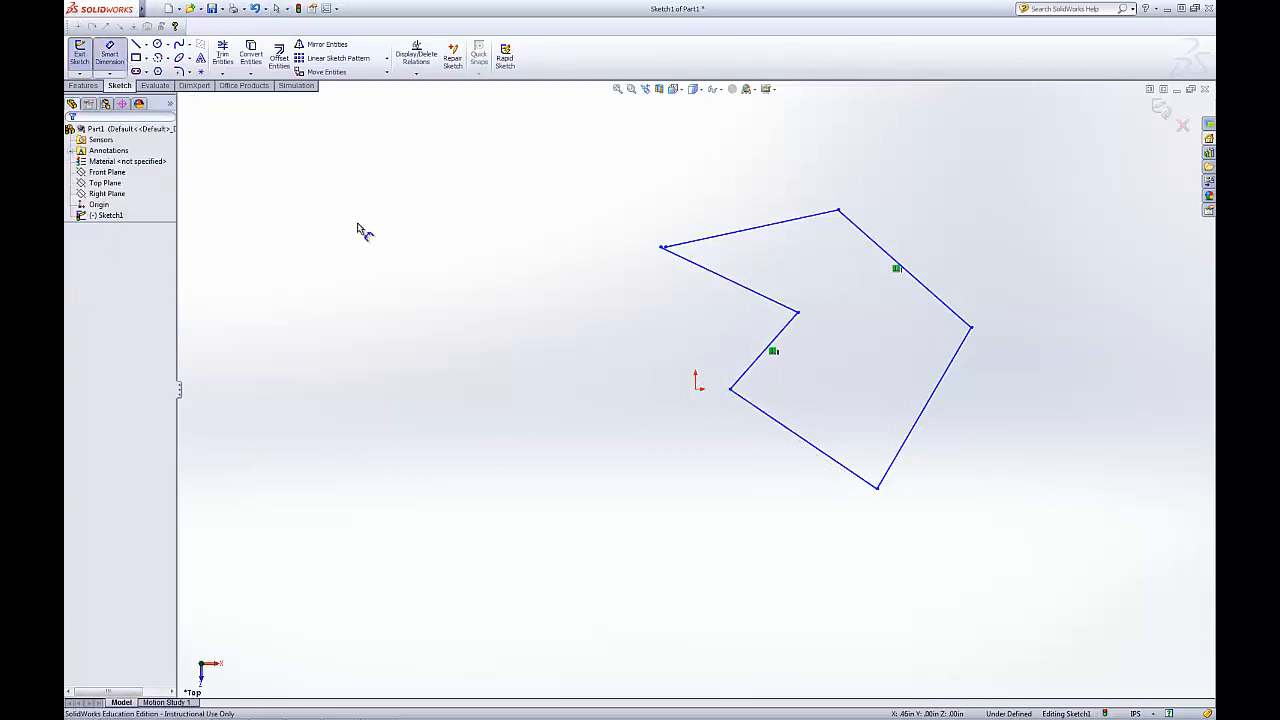
left_click(730, 390)
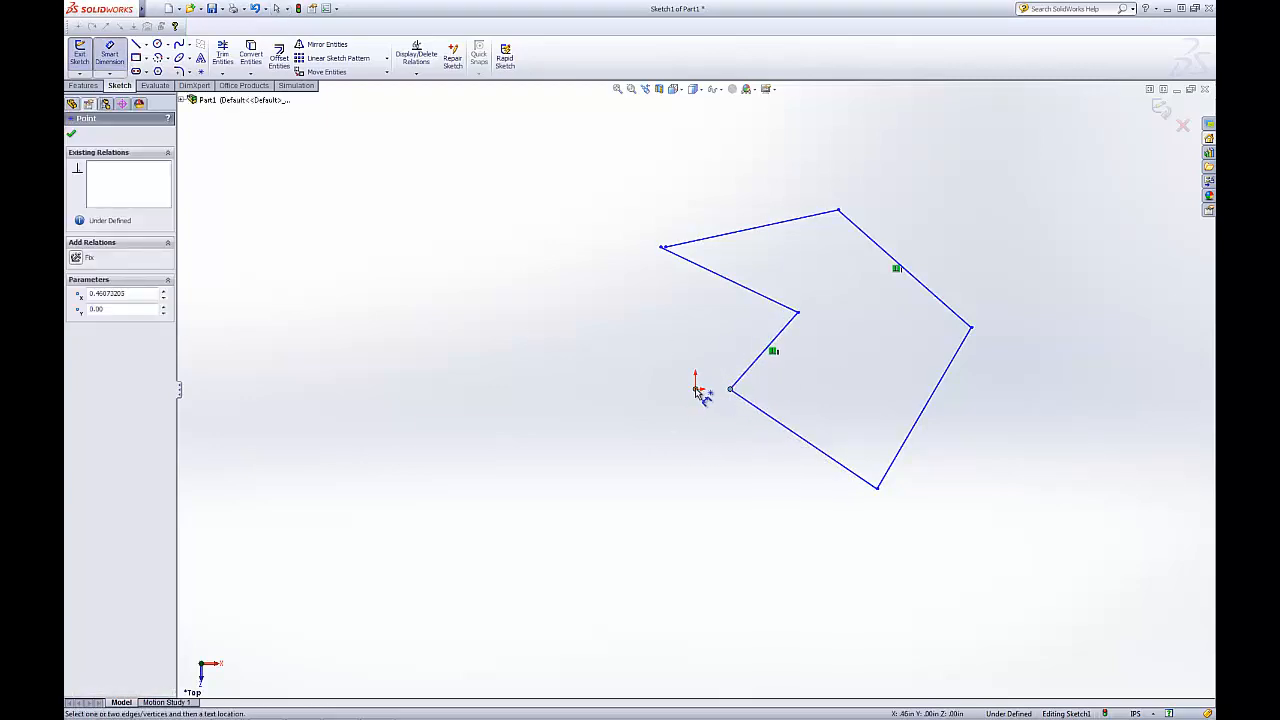
left_click(697, 388)
left_click(716, 434)
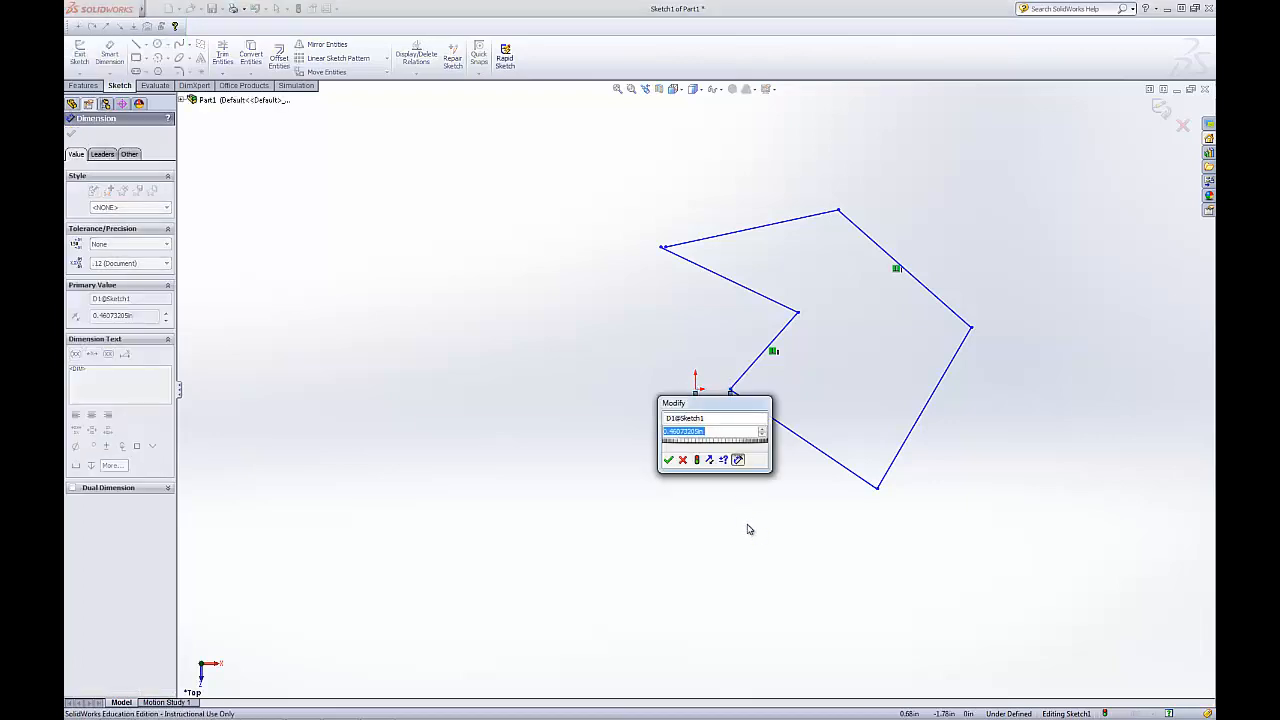
key("Return")
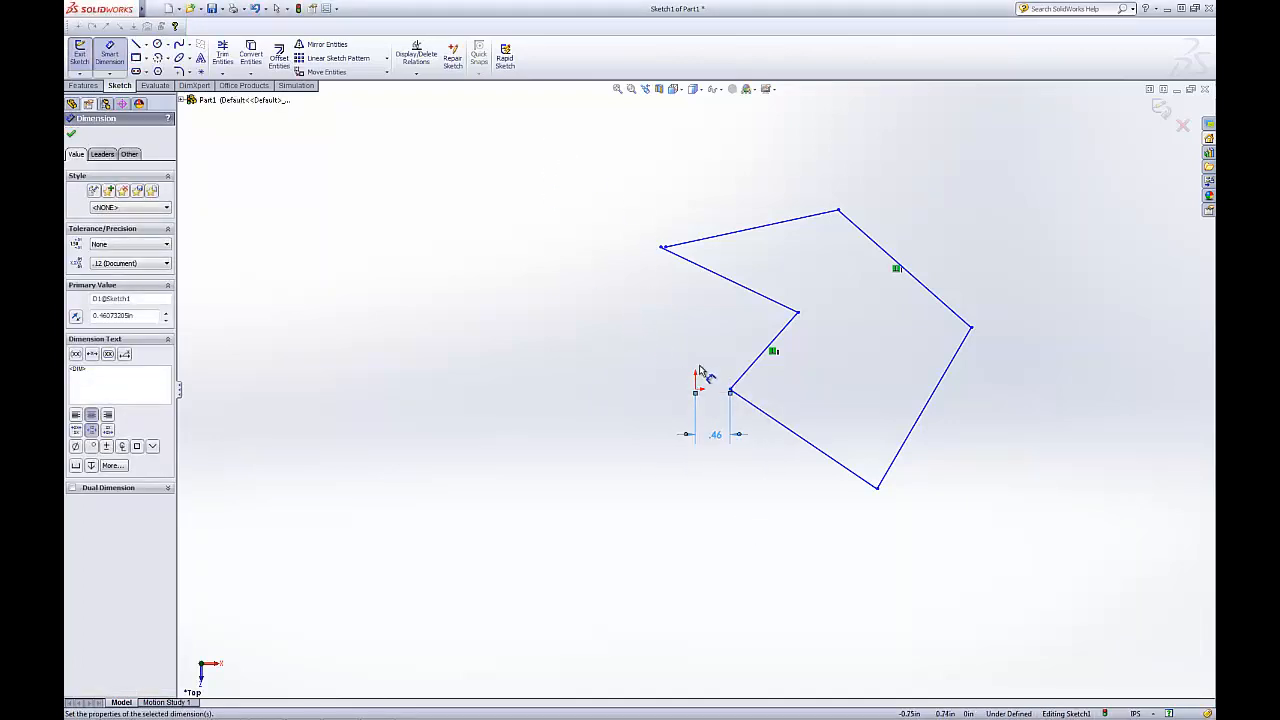
Delete that distance dimension and drag the corner back onto the origin
key("Escape")
left_click(708, 442)
key("Delete")
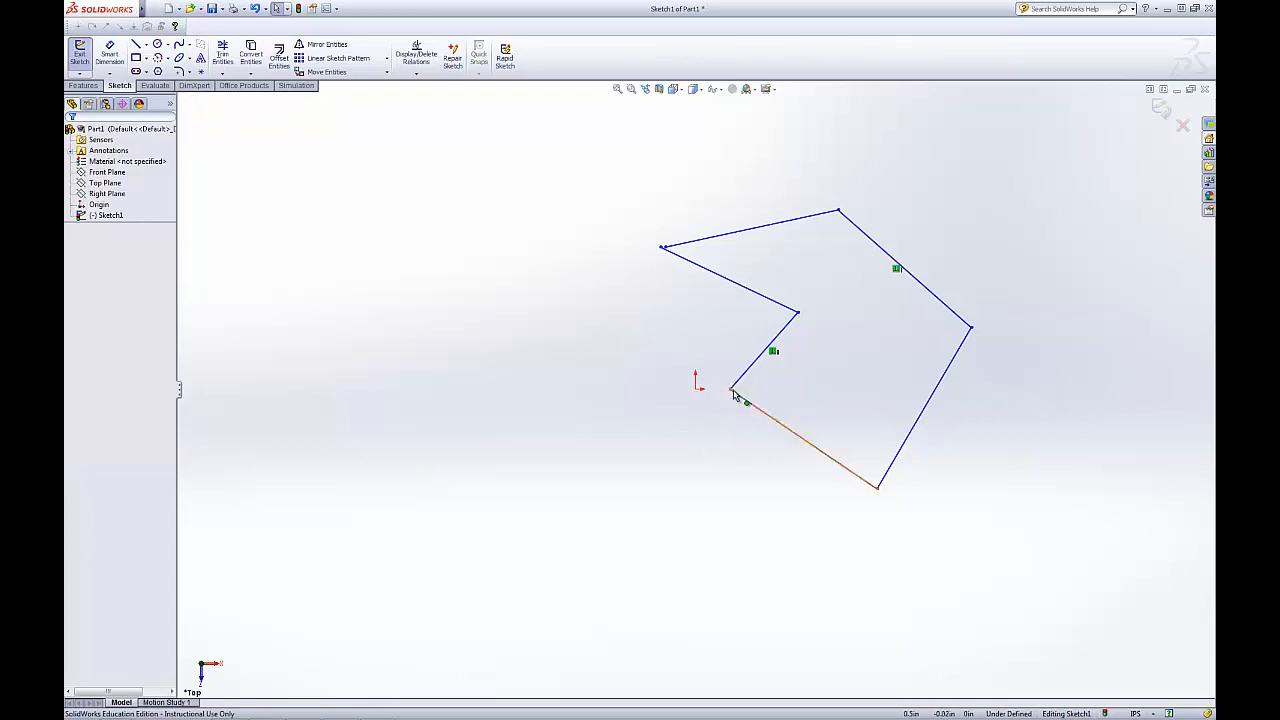
left_click_drag(731, 393, 696, 391)
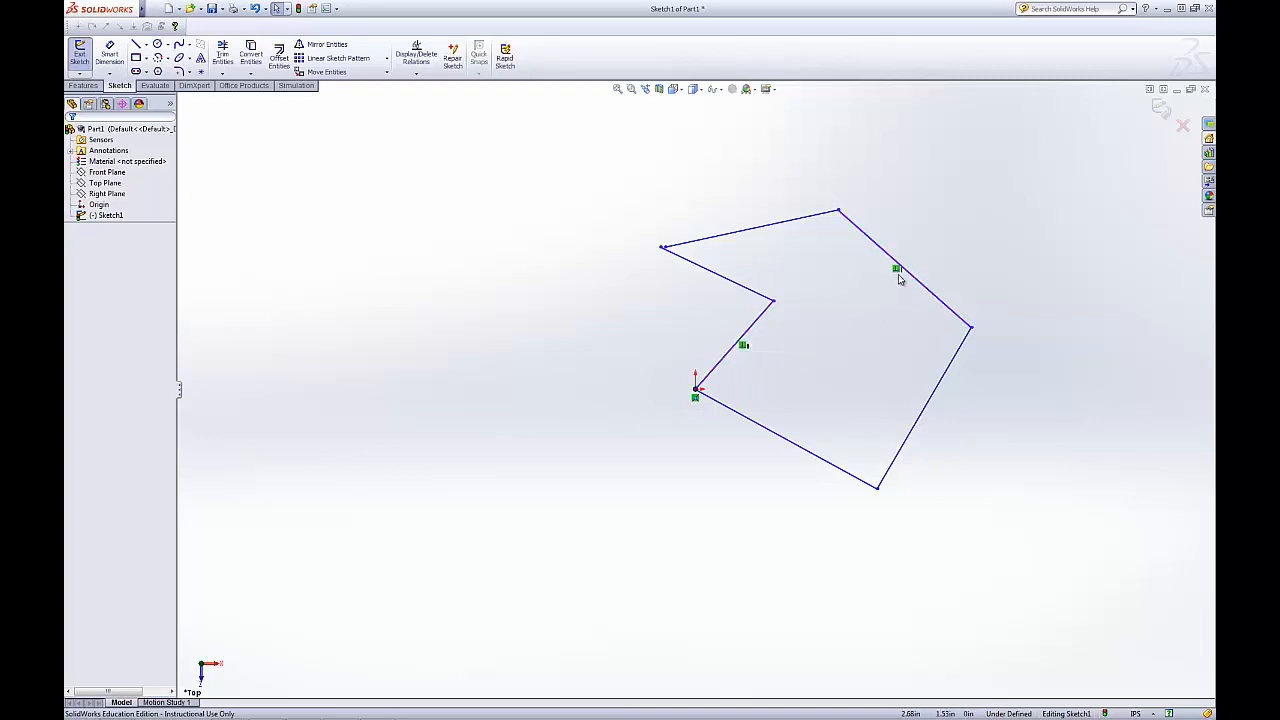
Nudge the outline's leftmost vertex slightly while zooming in and out around the sketch
left_click(697, 394)
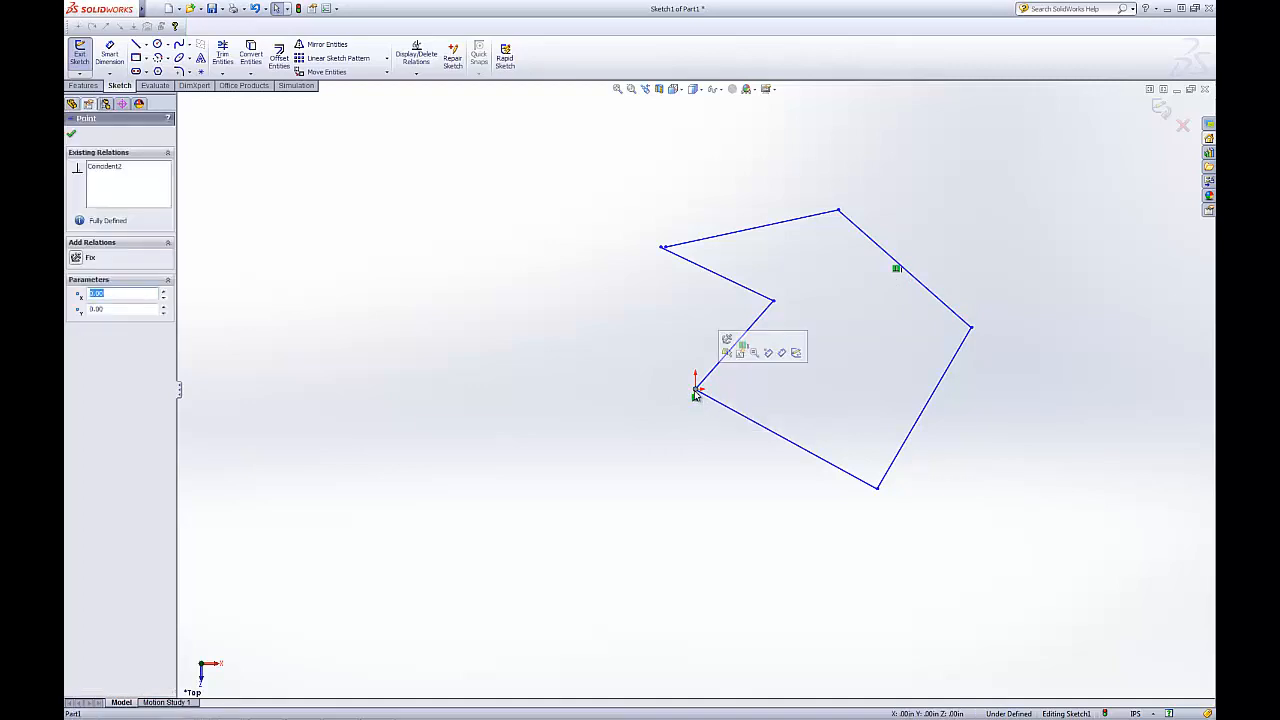
left_click(604, 323)
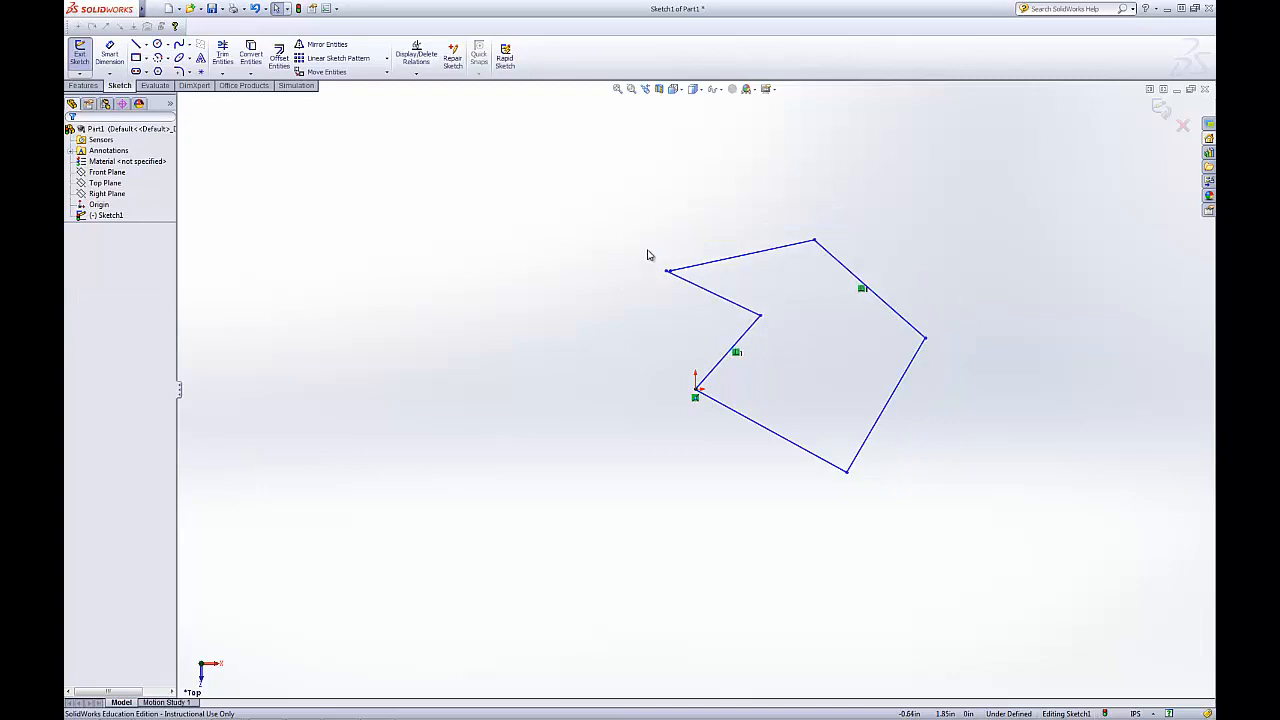
scroll(660, 263, "down", 5)
mouse_move(653, 325)
left_mouse_down()
mouse_move(631, 183)
mouse_move(440, 303)
mouse_move(742, 300)
mouse_move(557, 169)
mouse_move(517, 294)
mouse_move(639, 324)
left_mouse_up()
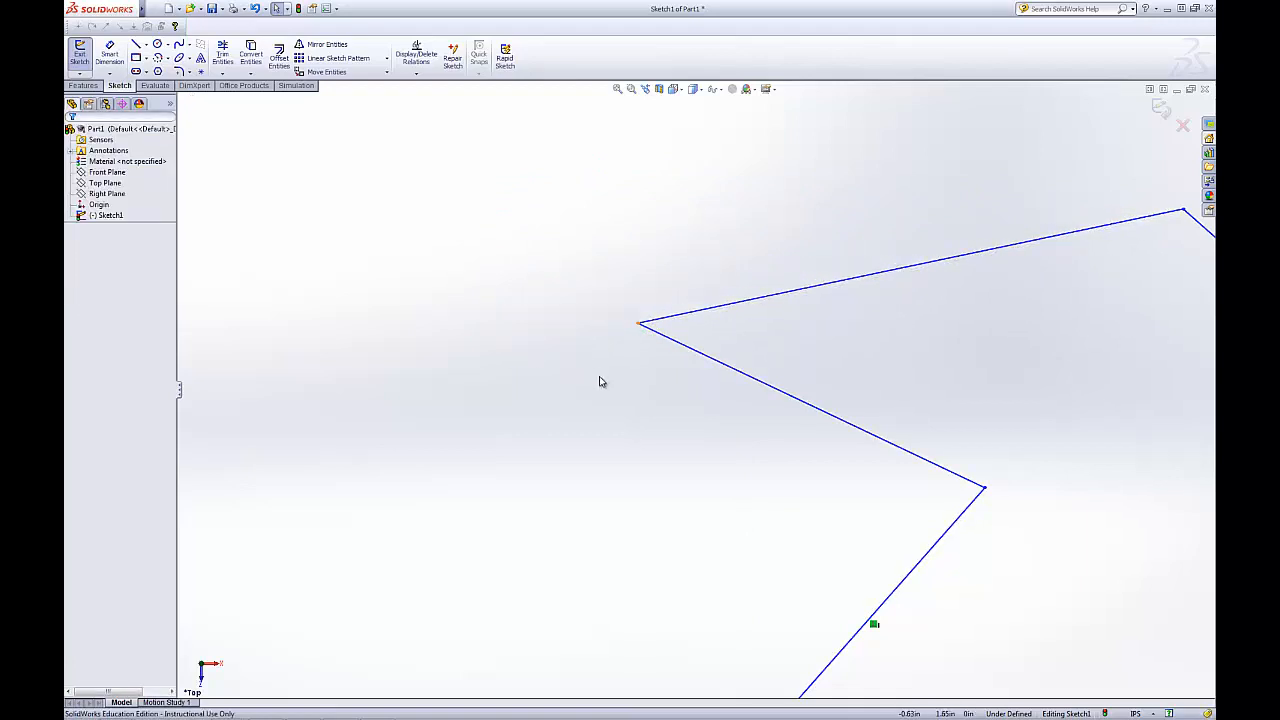
scroll(613, 379, "up", 9)
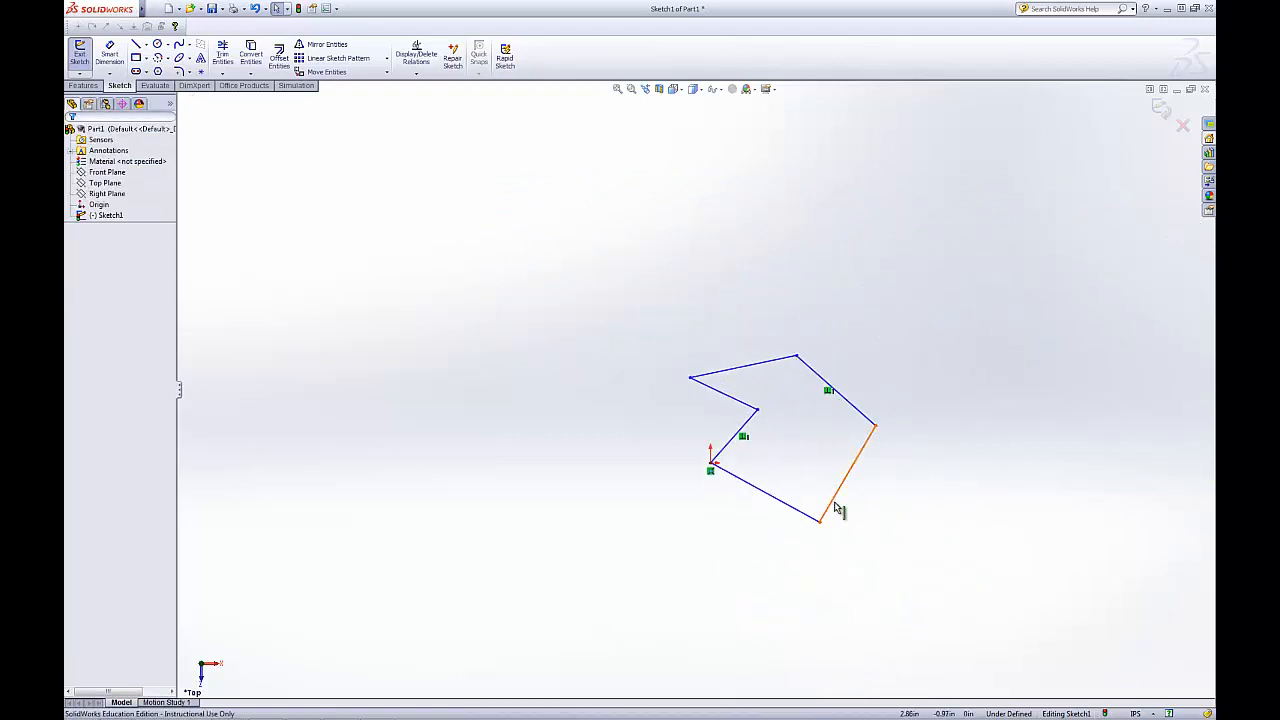
scroll(838, 505, "down", 2)
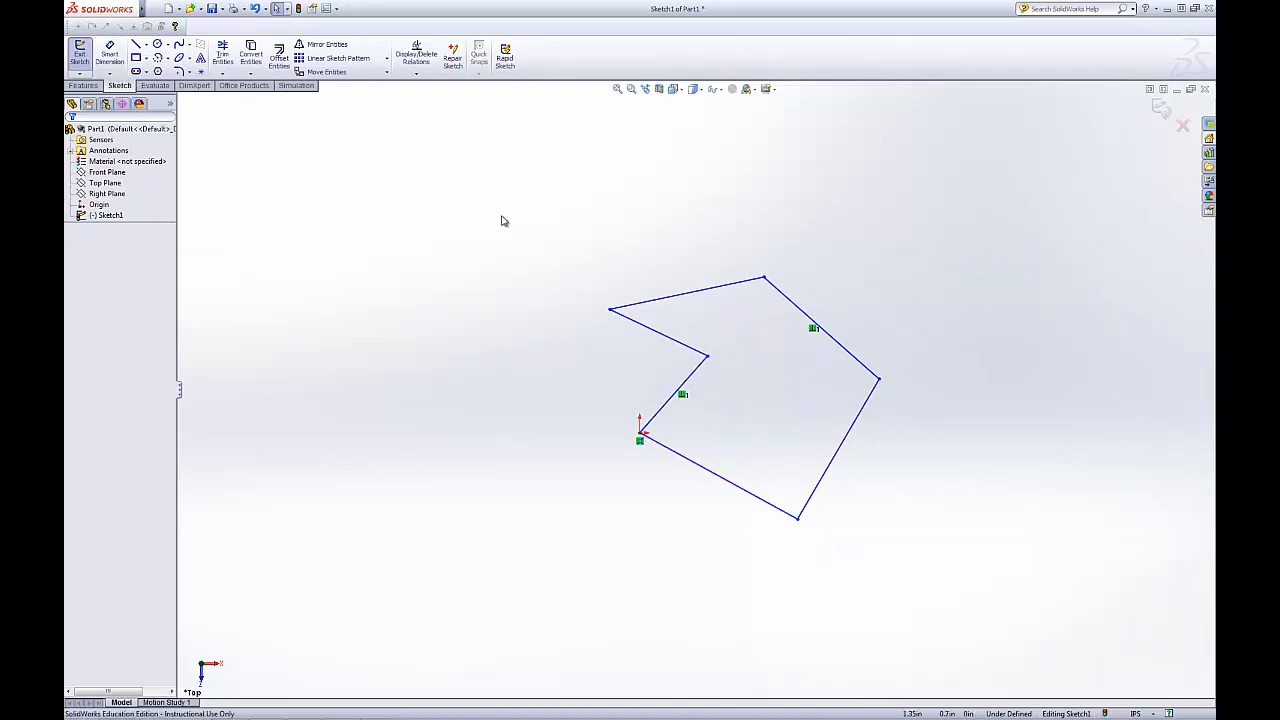
Dimension the length of the bottom edge running from the origin
left_click(110, 52)
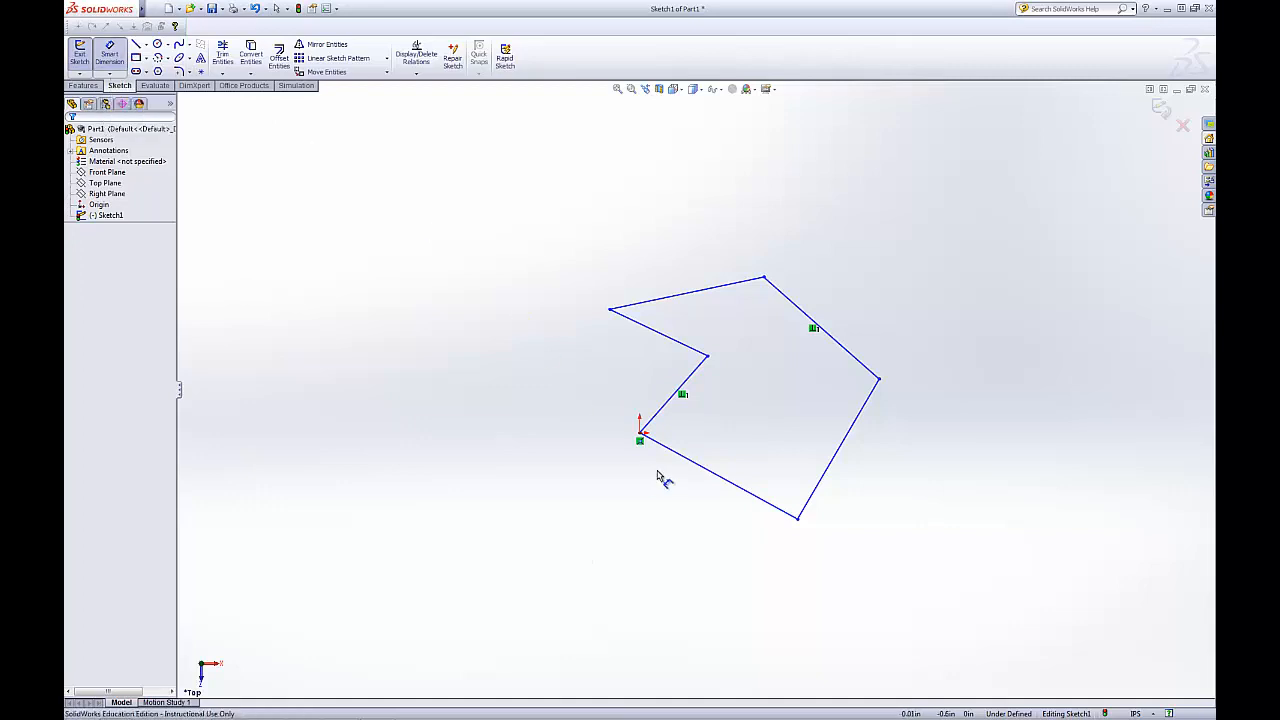
left_click(690, 463)
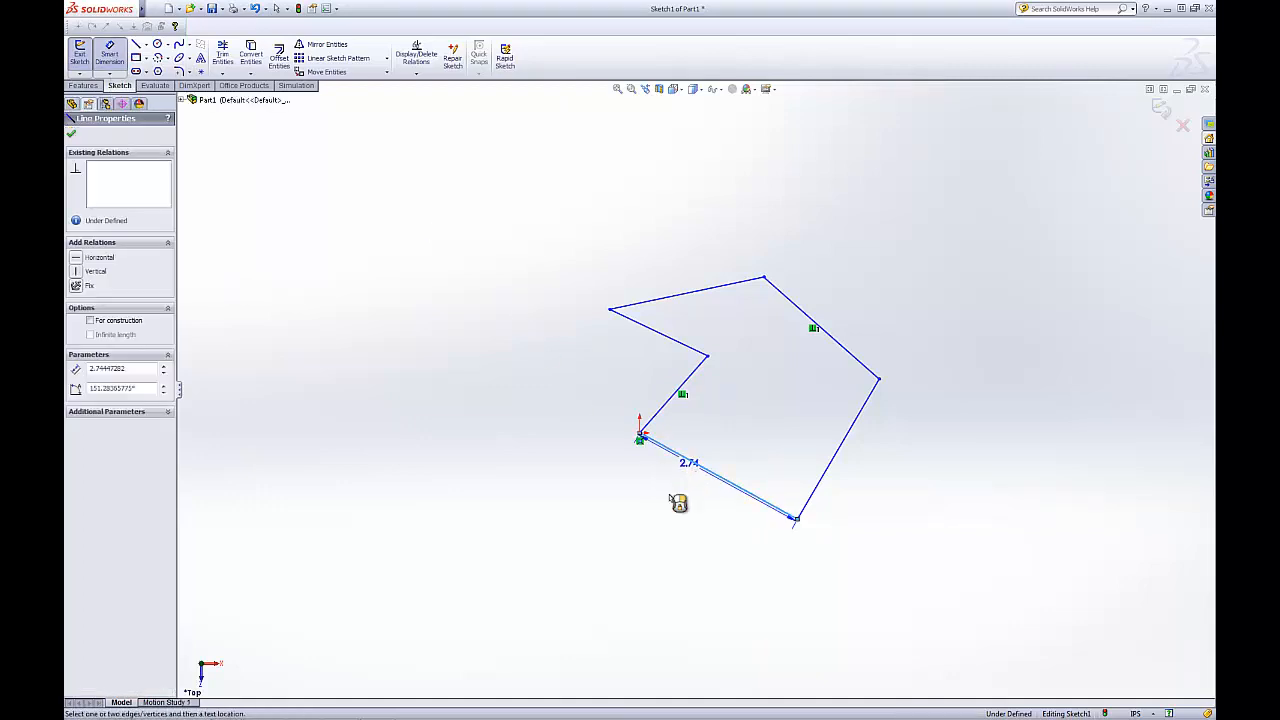
left_click(730, 527)
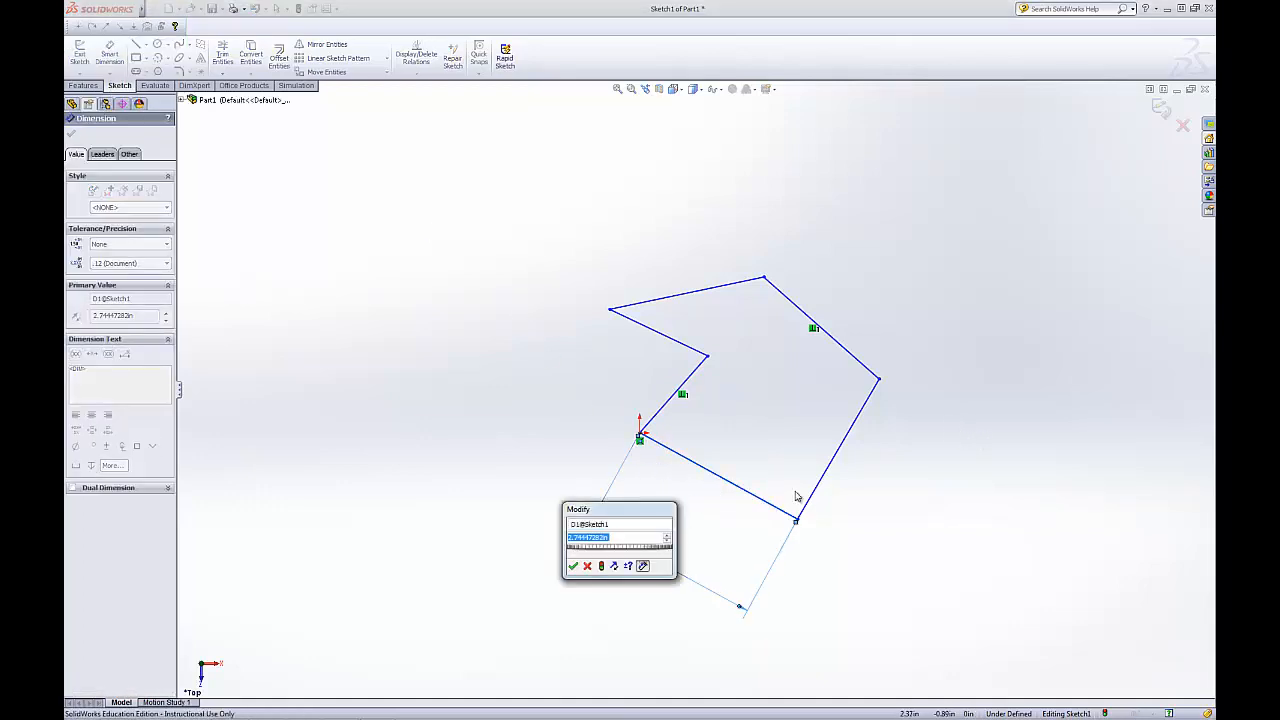
key("Return")
Dimension the length of the lower right edge of the outline
left_click(830, 465)
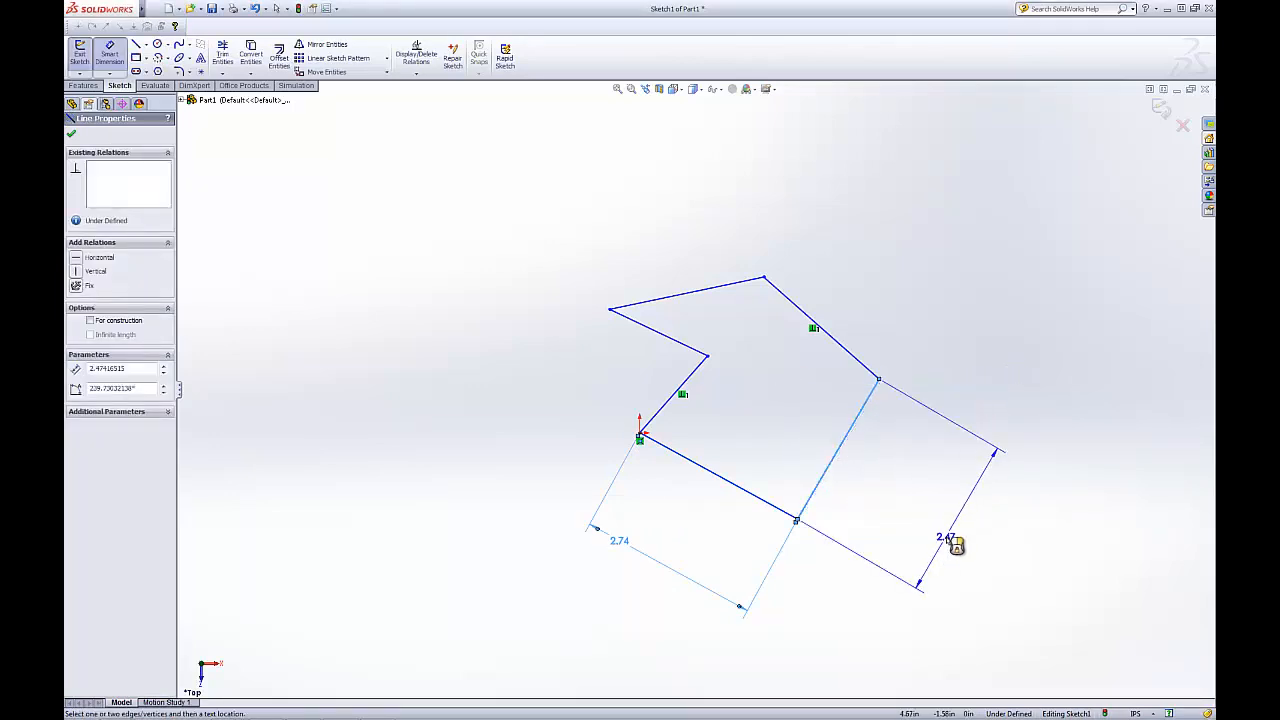
left_click(948, 538)
key("Return")
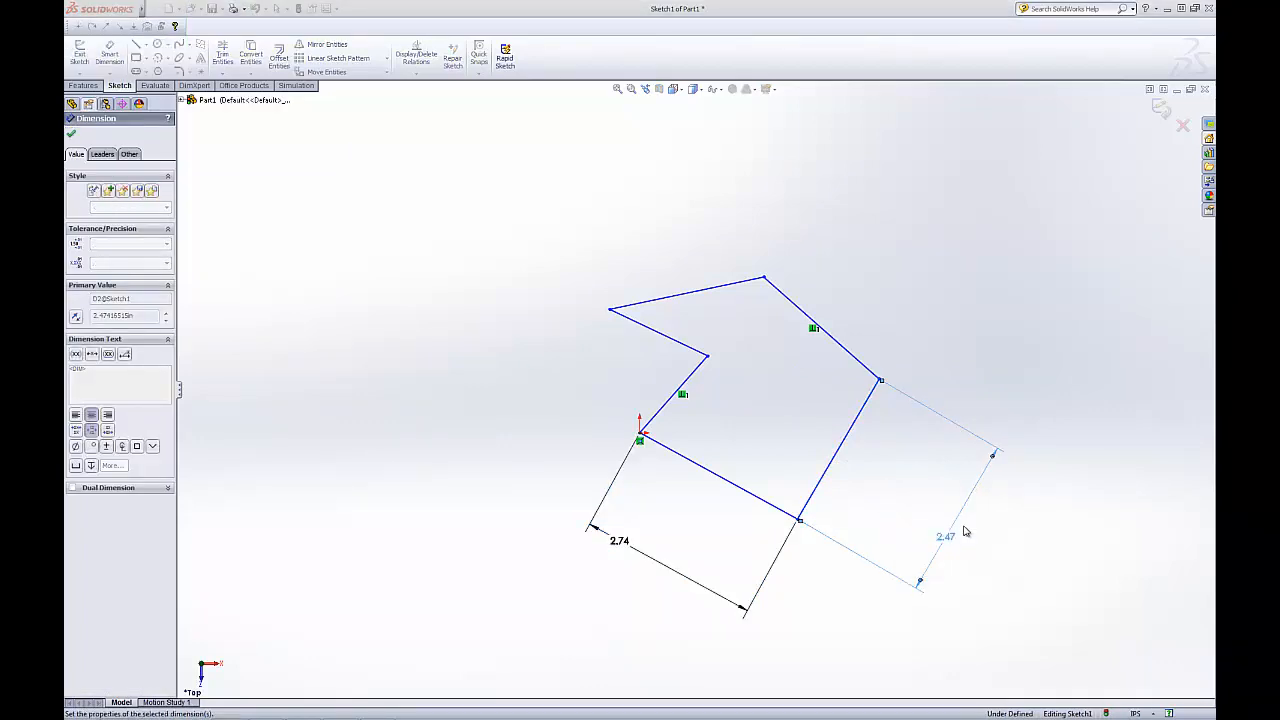
key("Escape")
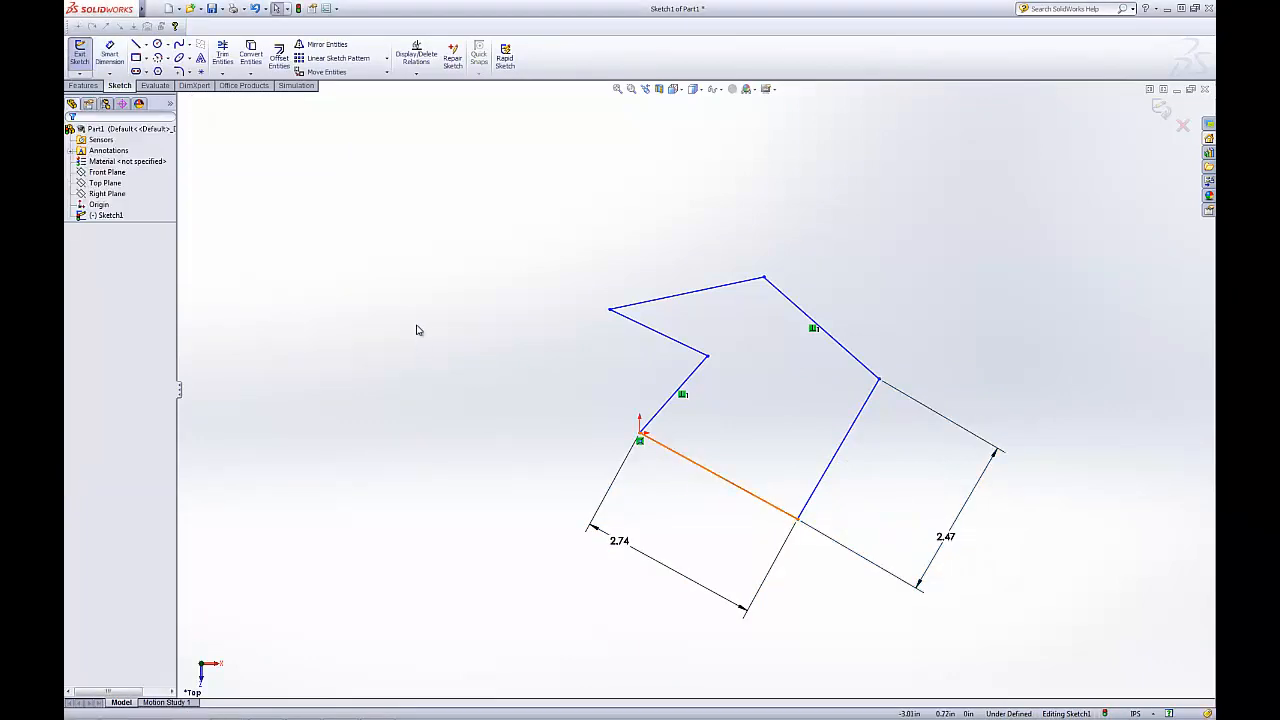
Try to dimension the angle between the bottom and right edges as 58°, then undo it
left_click(110, 54)
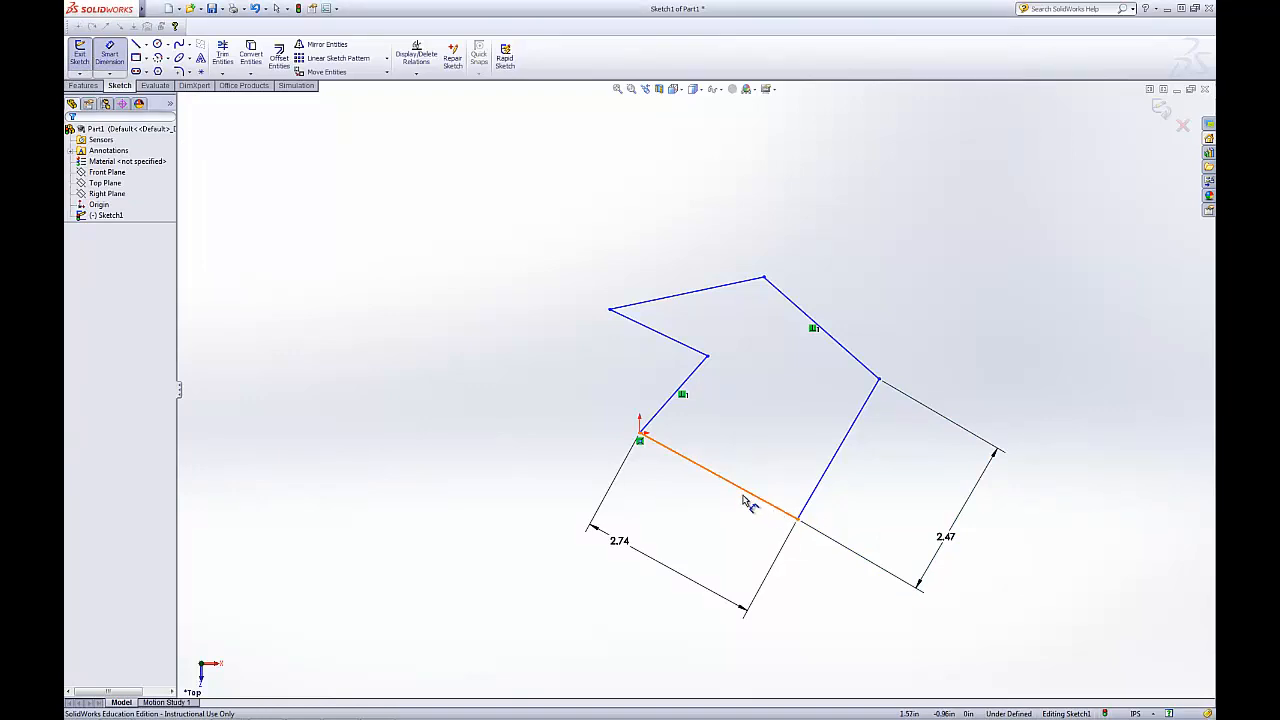
left_click(750, 501)
left_click(822, 480)
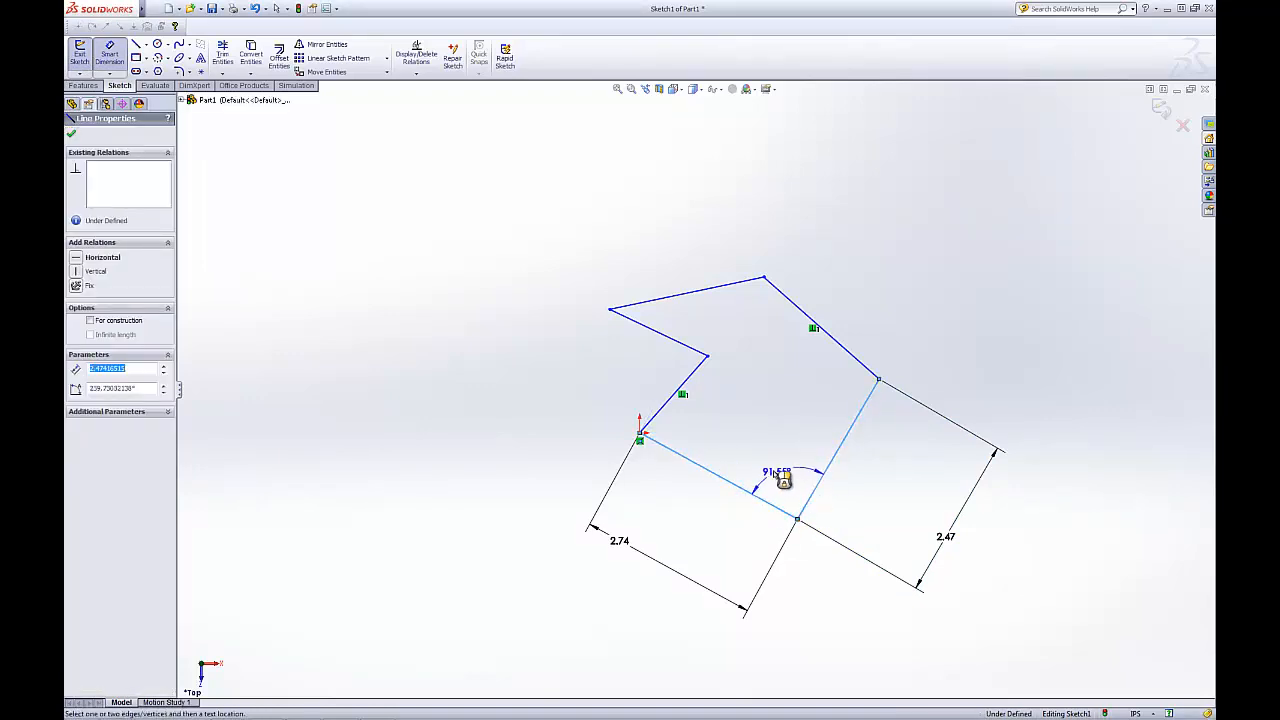
left_click(783, 481)
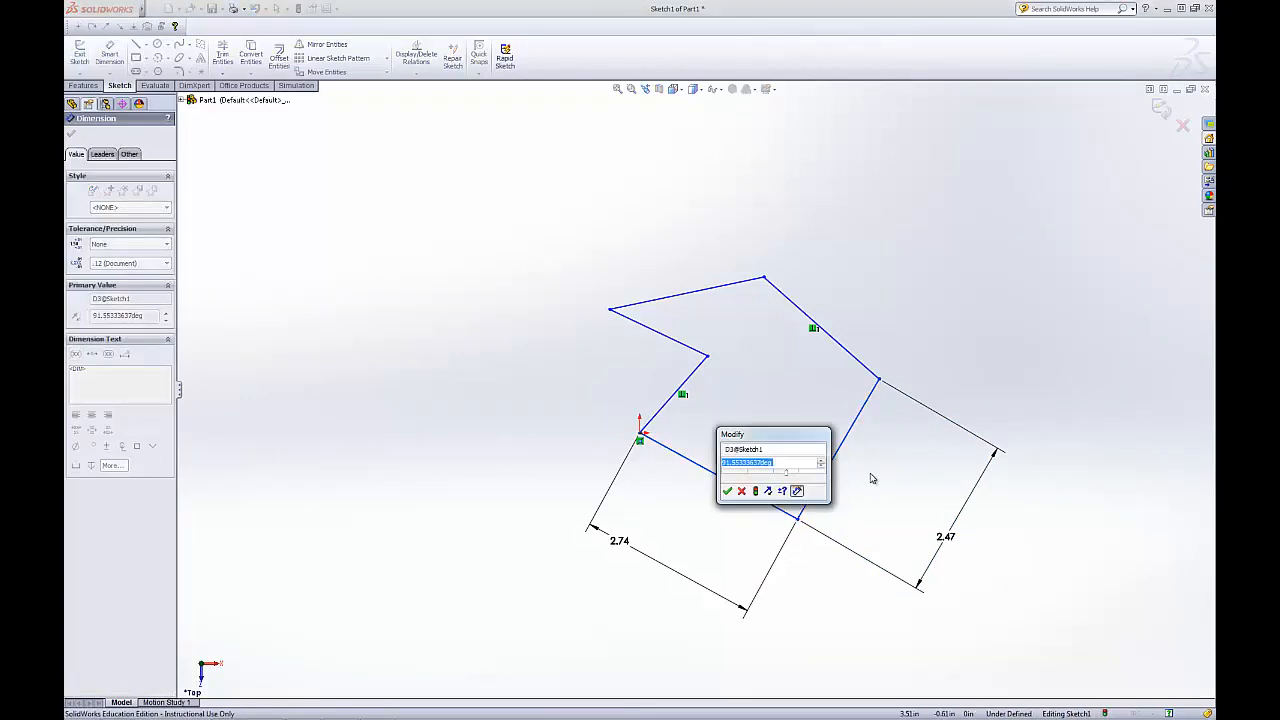
type("58")
key("Return")
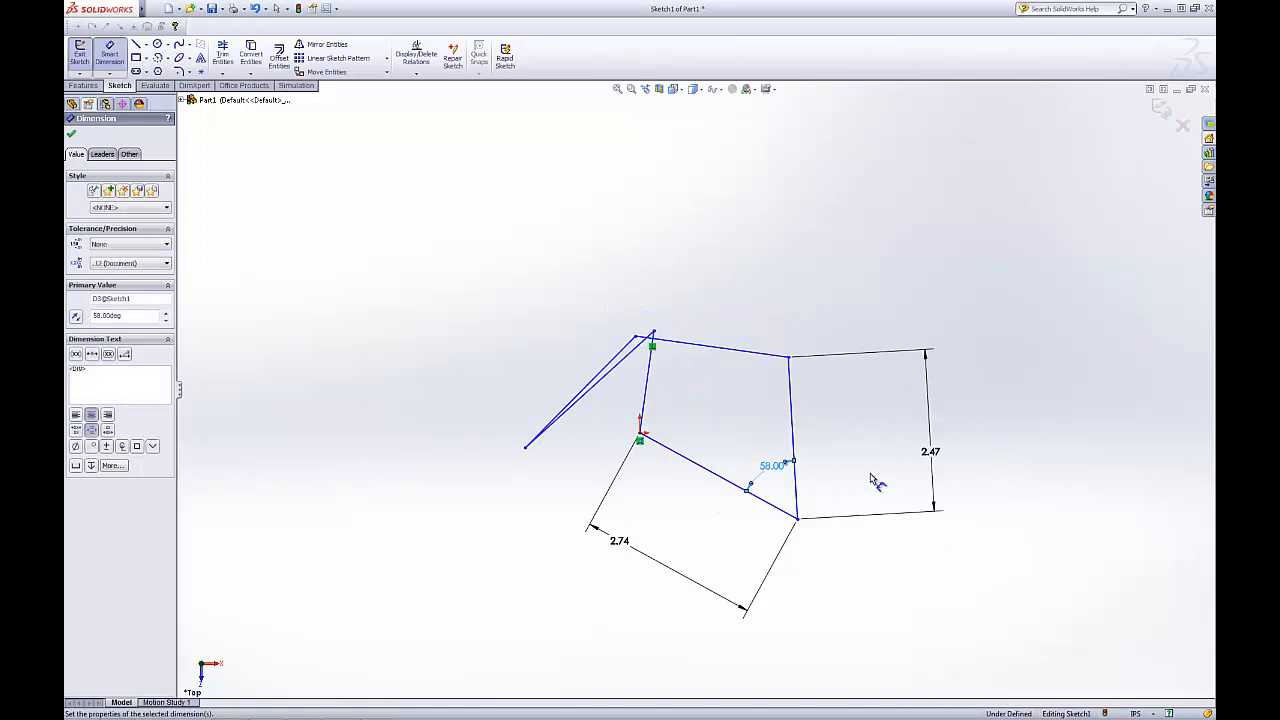
key("ctrl+z")
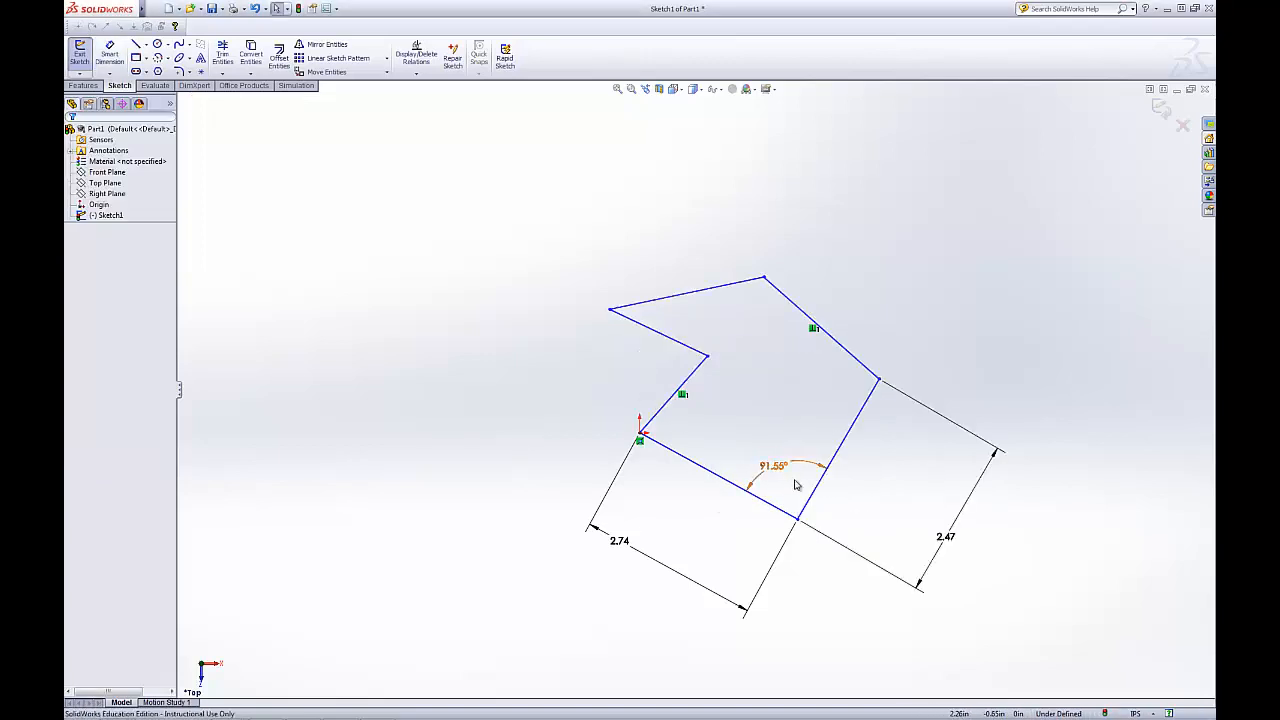
key("Escape")
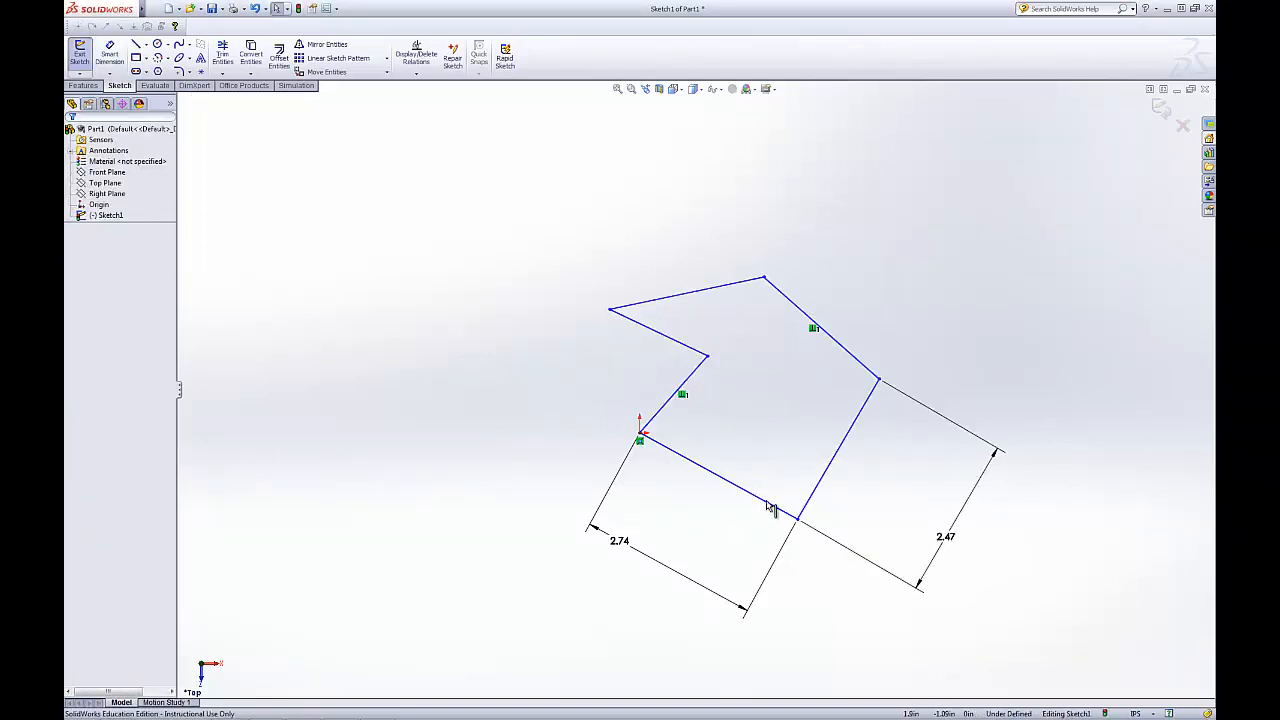
left_click(784, 511)
left_click(812, 494, "ctrl")
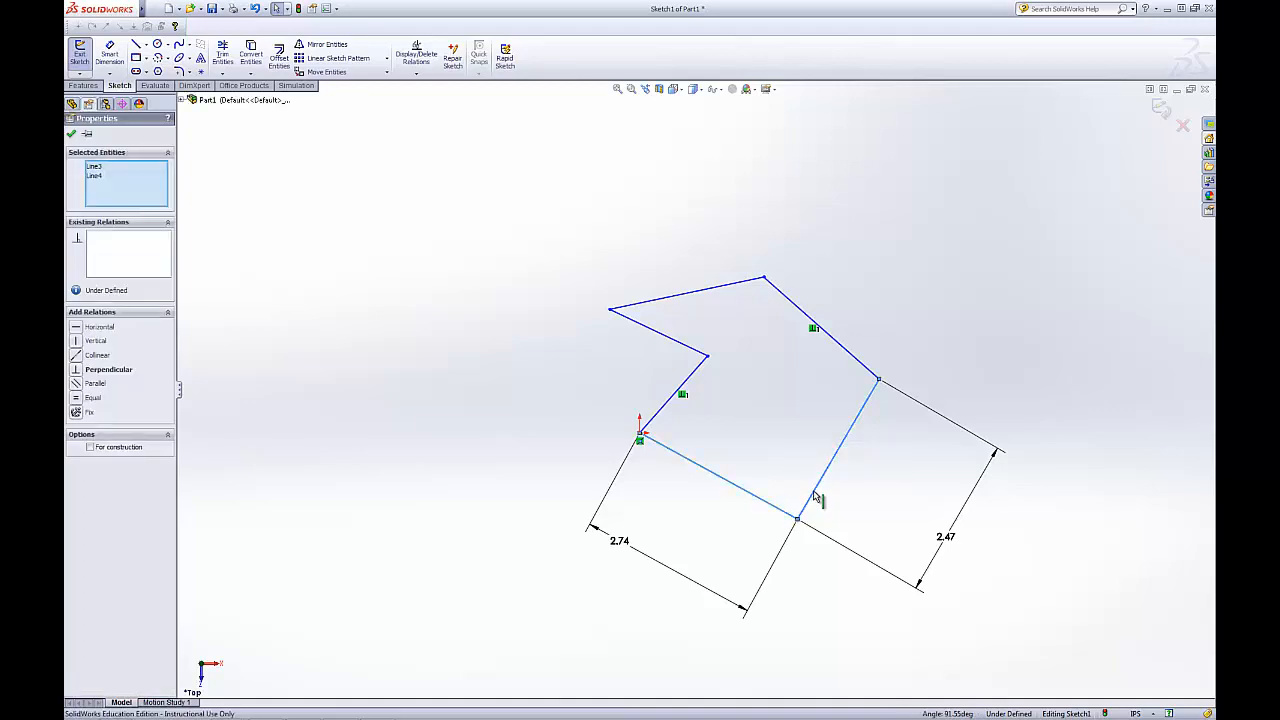
left_click(811, 494, "ctrl")
left_click(648, 483)
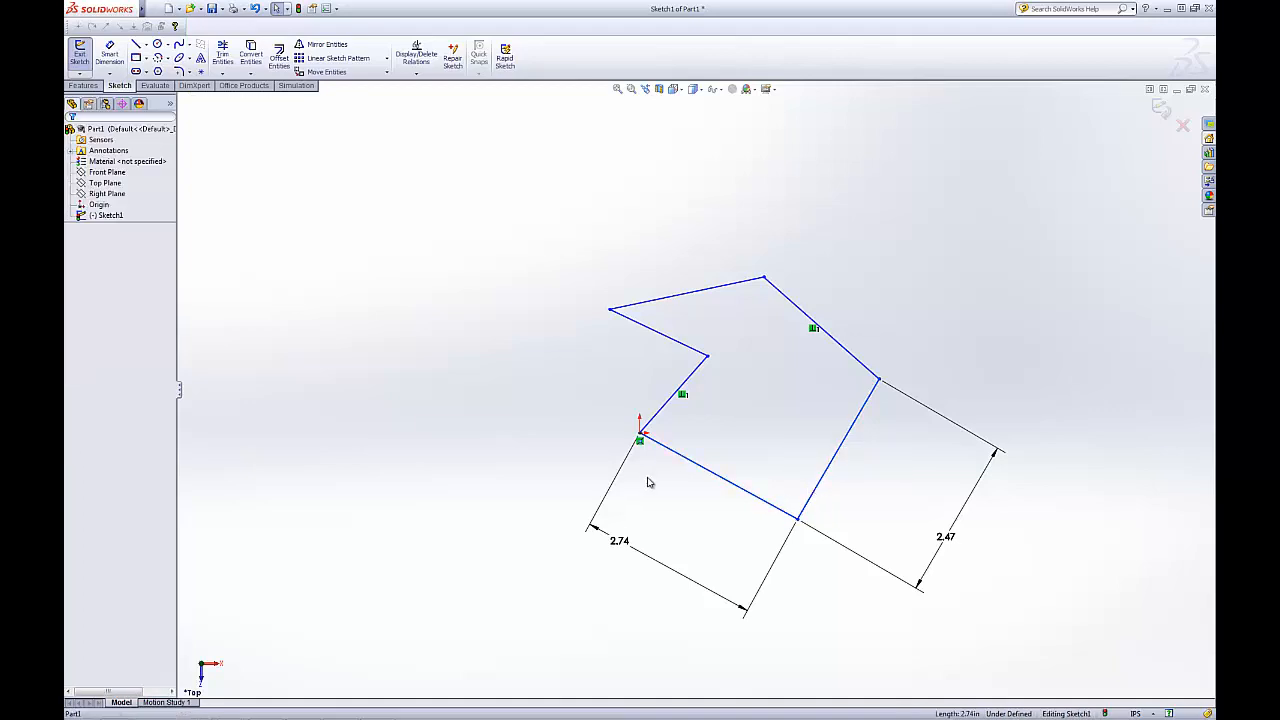
Add a perpendicular relation between the bottom edge and the lower right edge
left_click(751, 494)
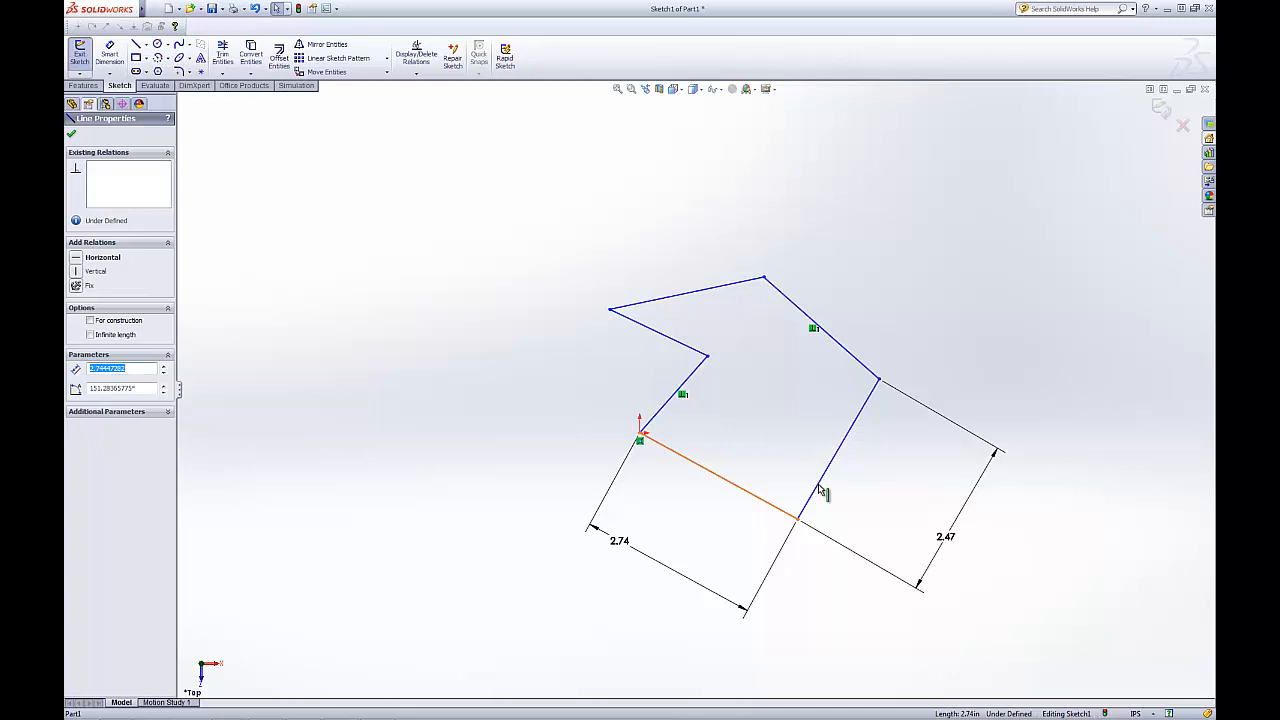
left_click(818, 490, "ctrl")
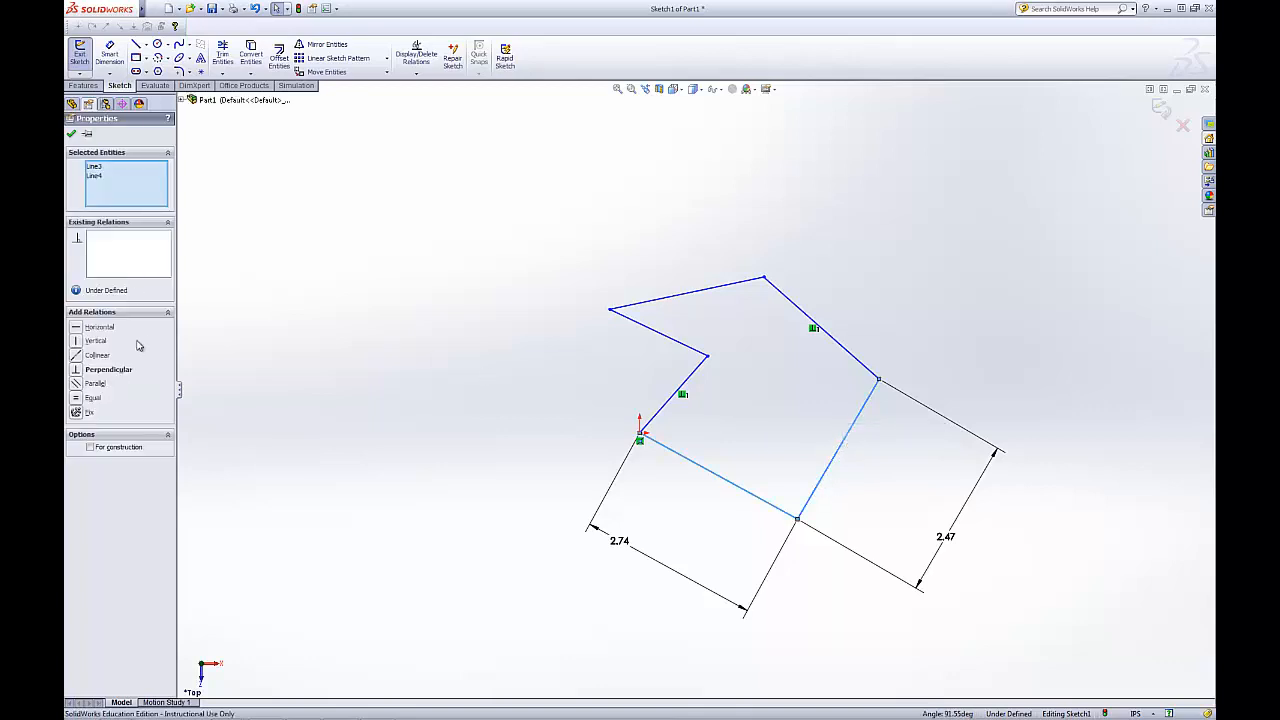
left_click(75, 370)
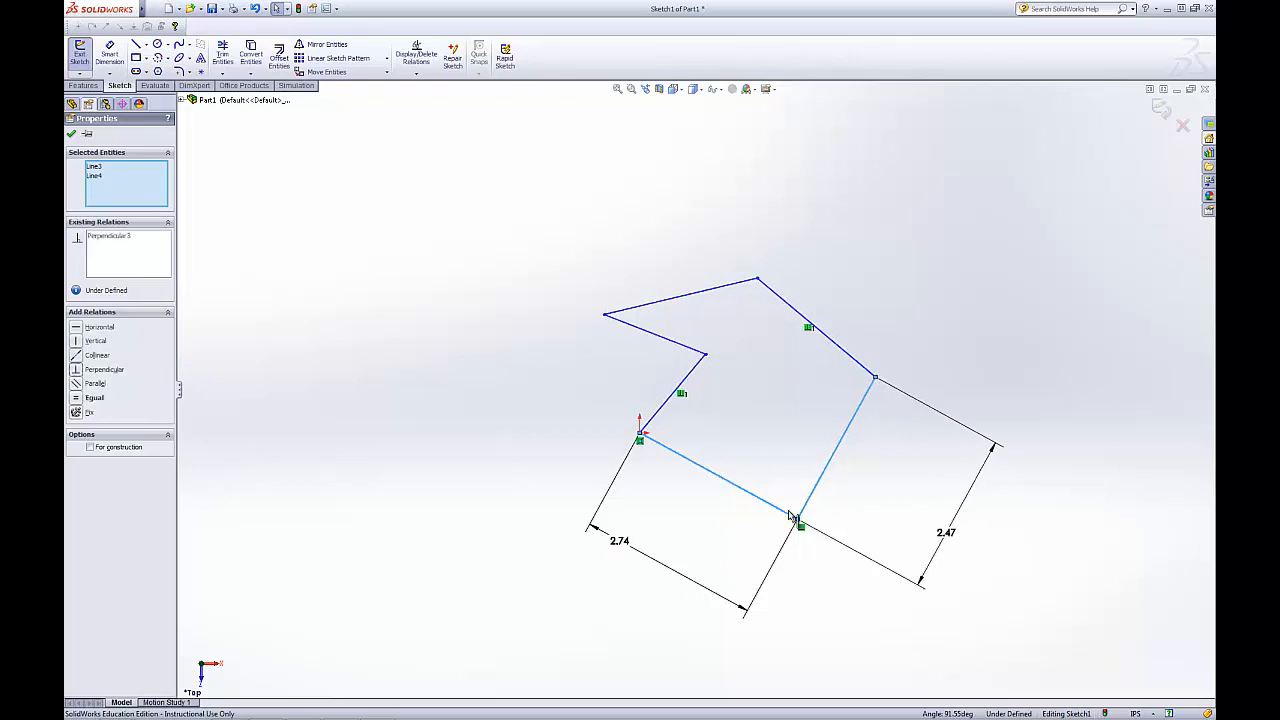
Make the bottom edge running from the origin horizontal
left_click(697, 517)
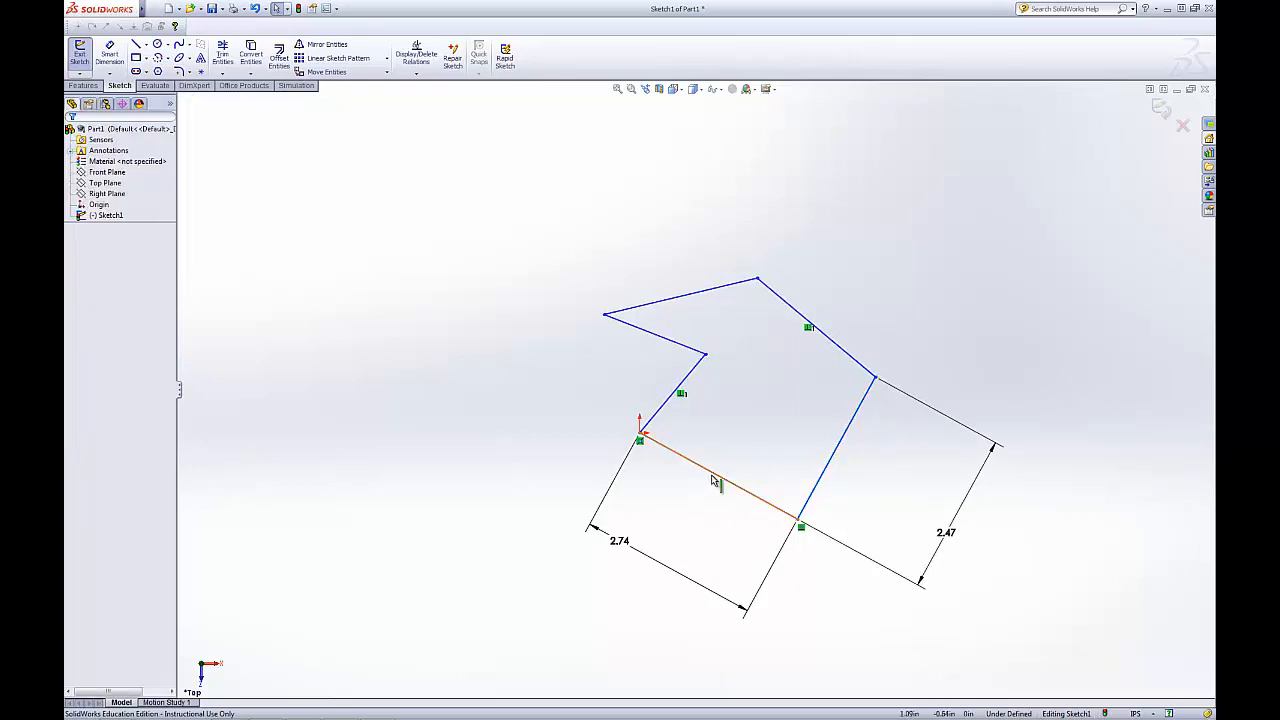
left_click(716, 476)
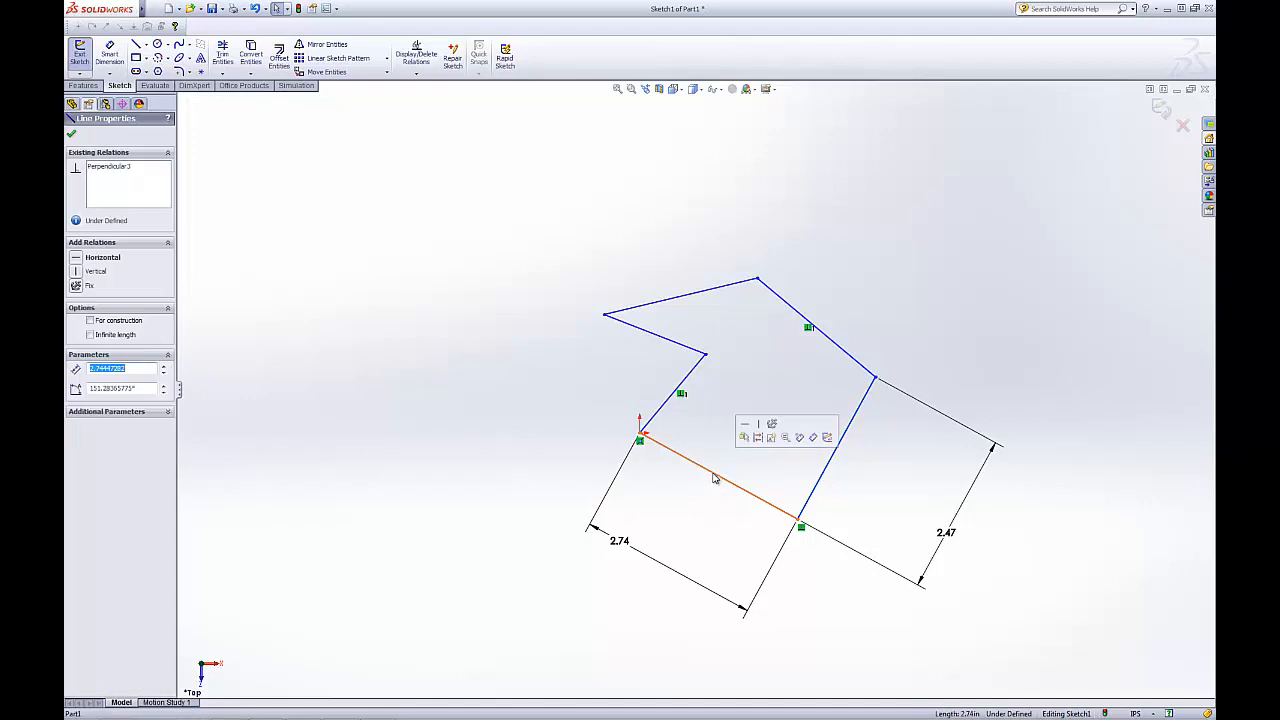
left_click(76, 259)
left_click(401, 412)
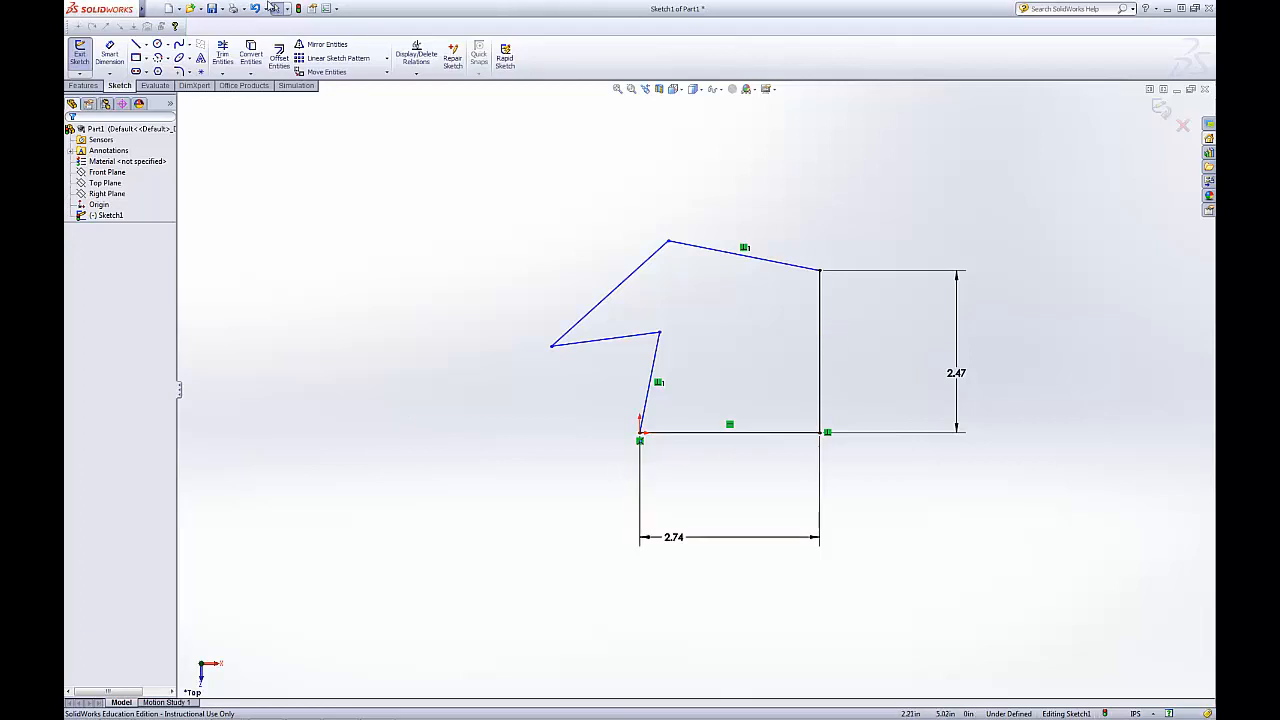
Dimension the length of the upper-left slanted edge with Smart Dimension
left_click(110, 55)
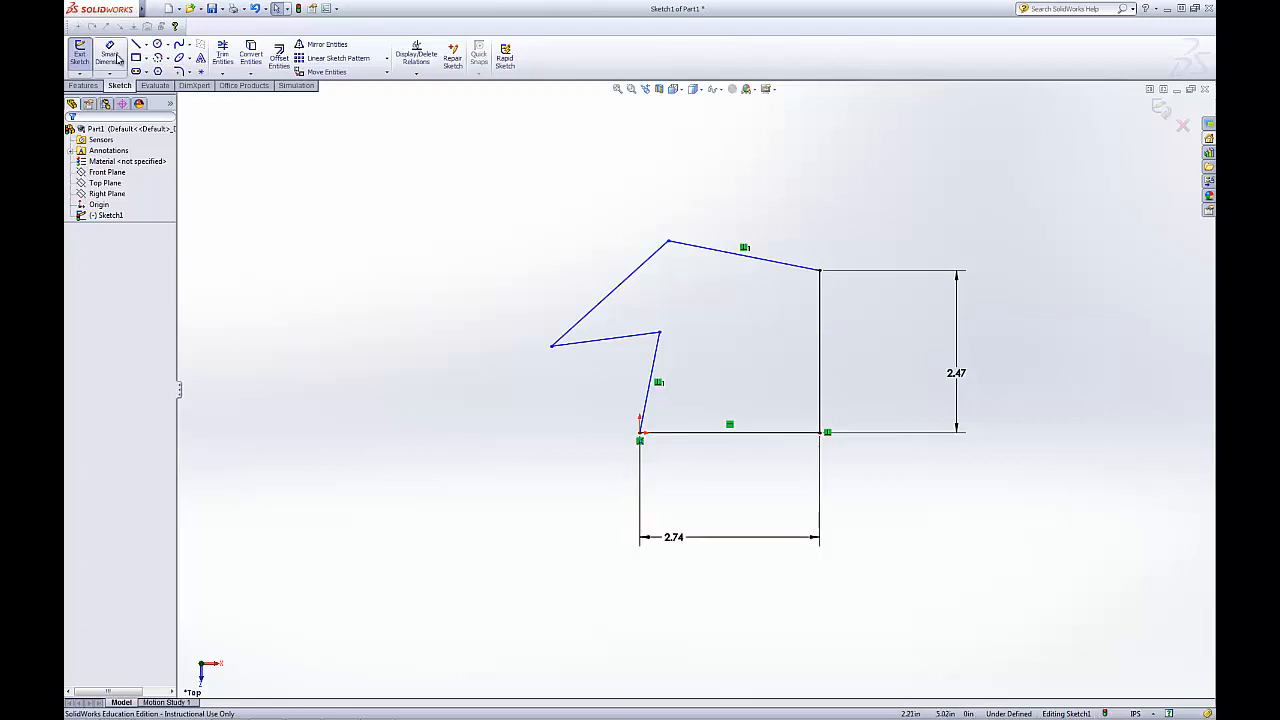
left_click(640, 280)
left_click(517, 214)
key("Return")
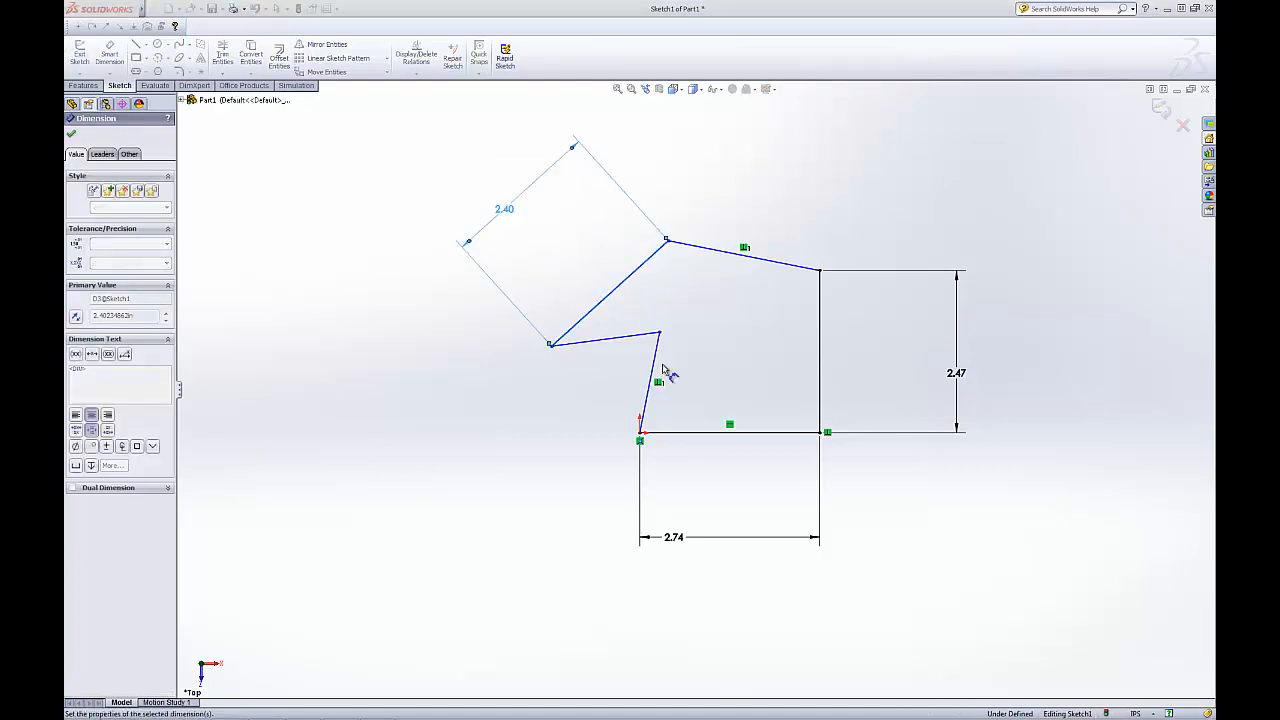
Dimension the horizontal length of the short inner edge from the leftmost vertex
left_click(617, 342)
left_click(622, 400)
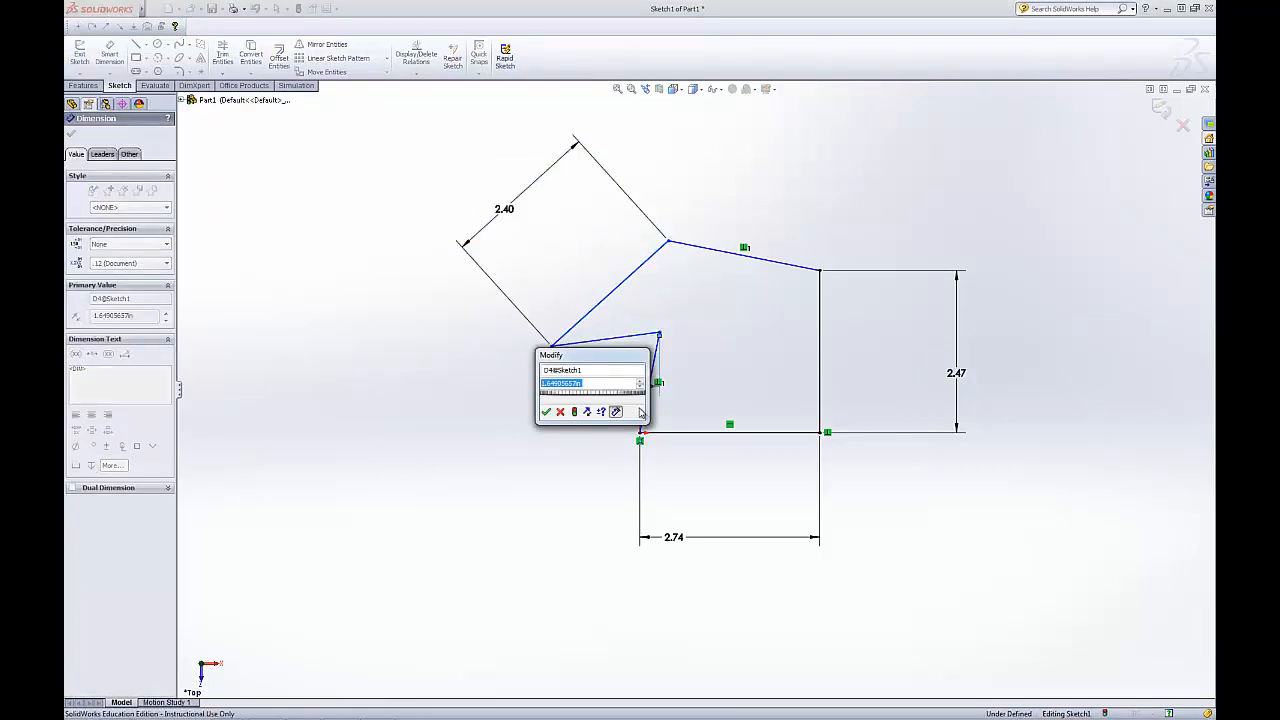
key("Return")
Dimension the vertical height of the inner slanted edge rising from the origin
left_click(648, 400)
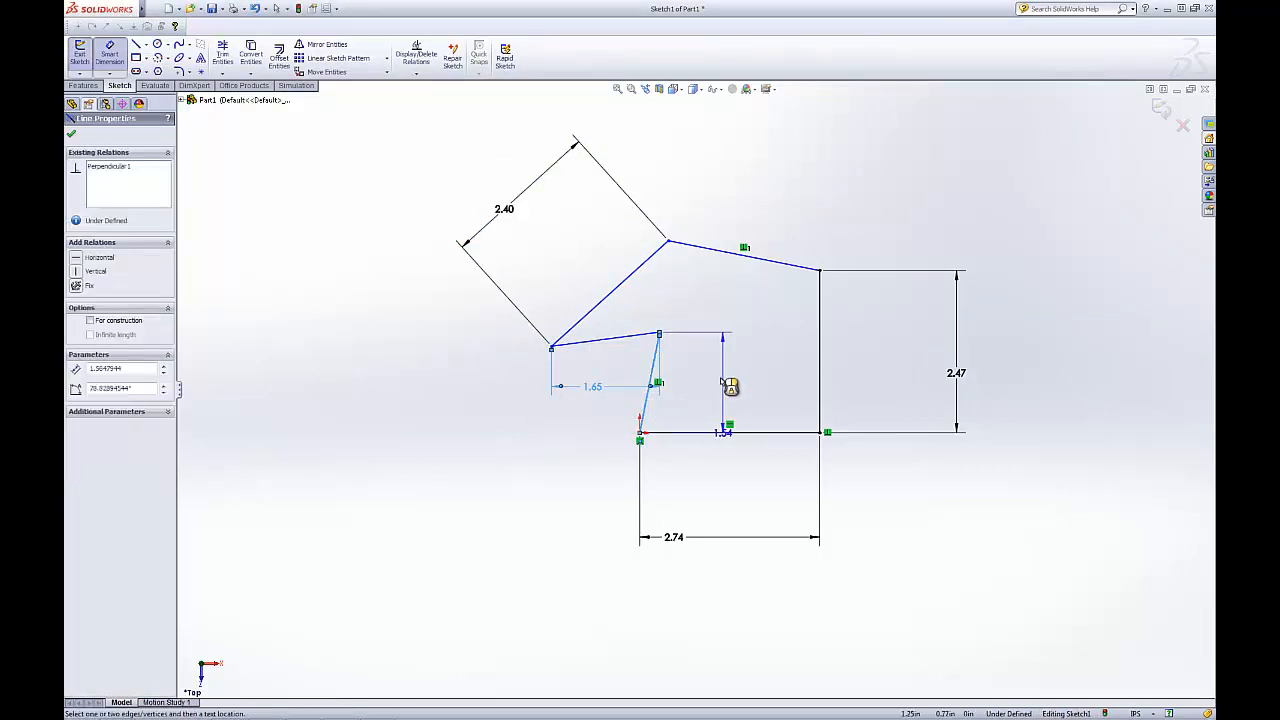
left_click(706, 385)
key("Return")
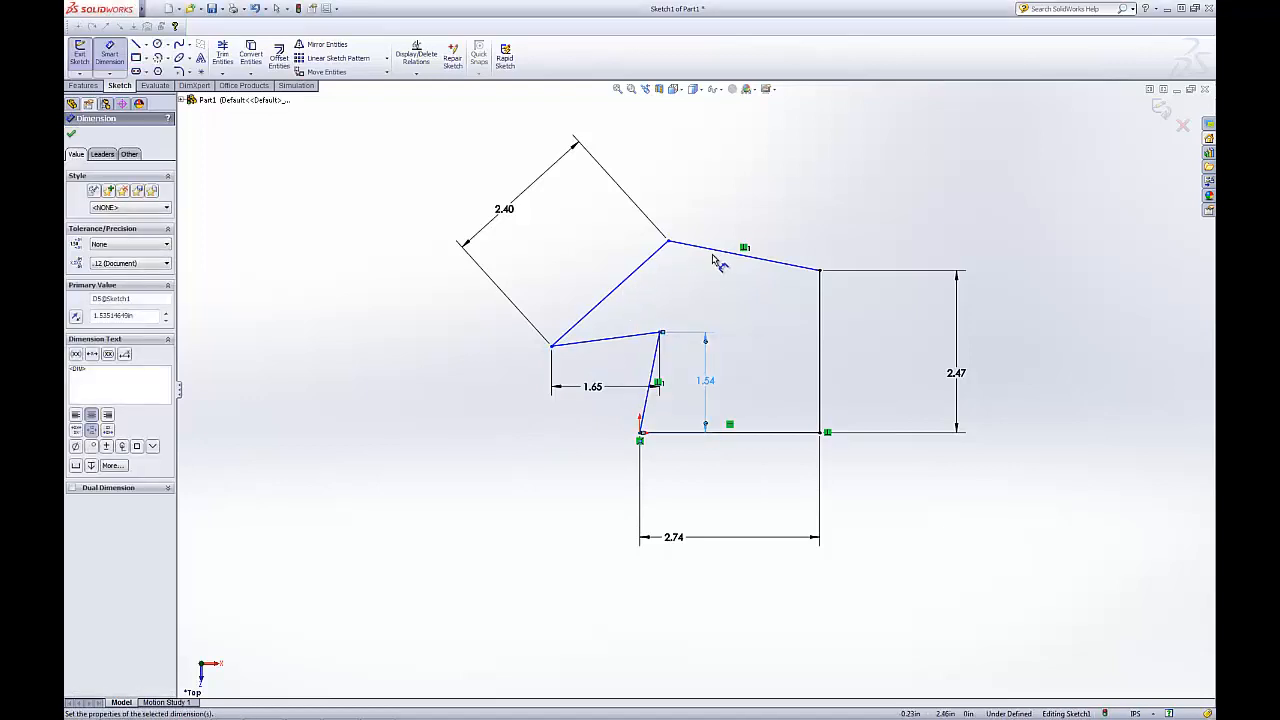
Dimension the horizontal length of the top edge
left_click(729, 252)
left_click(748, 178)
key("Return")
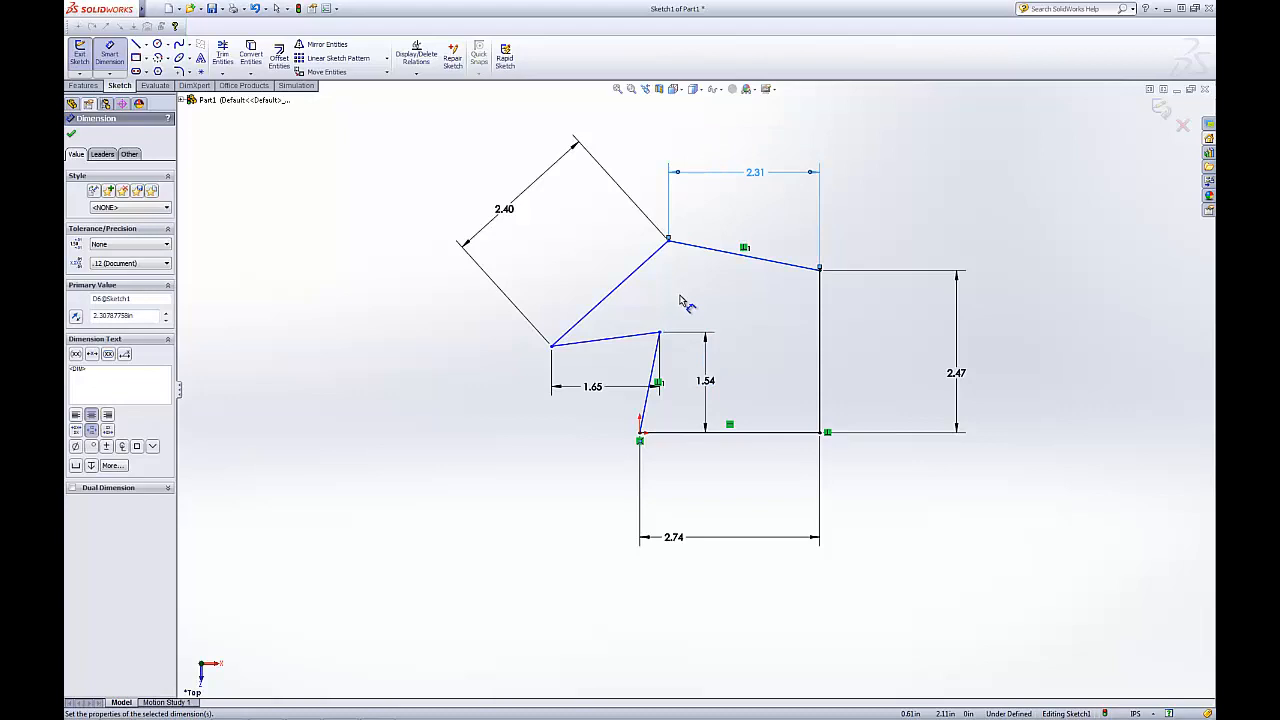
left_click(669, 241)
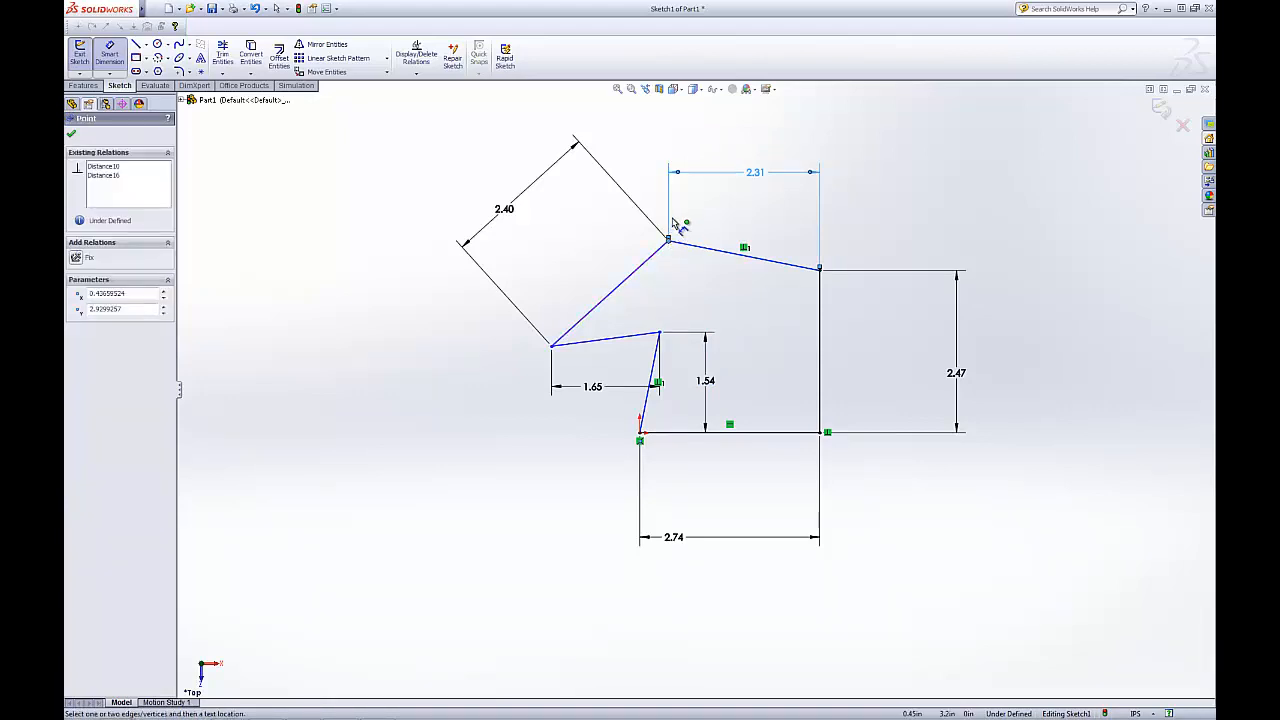
left_click(622, 283)
left_click(712, 370)
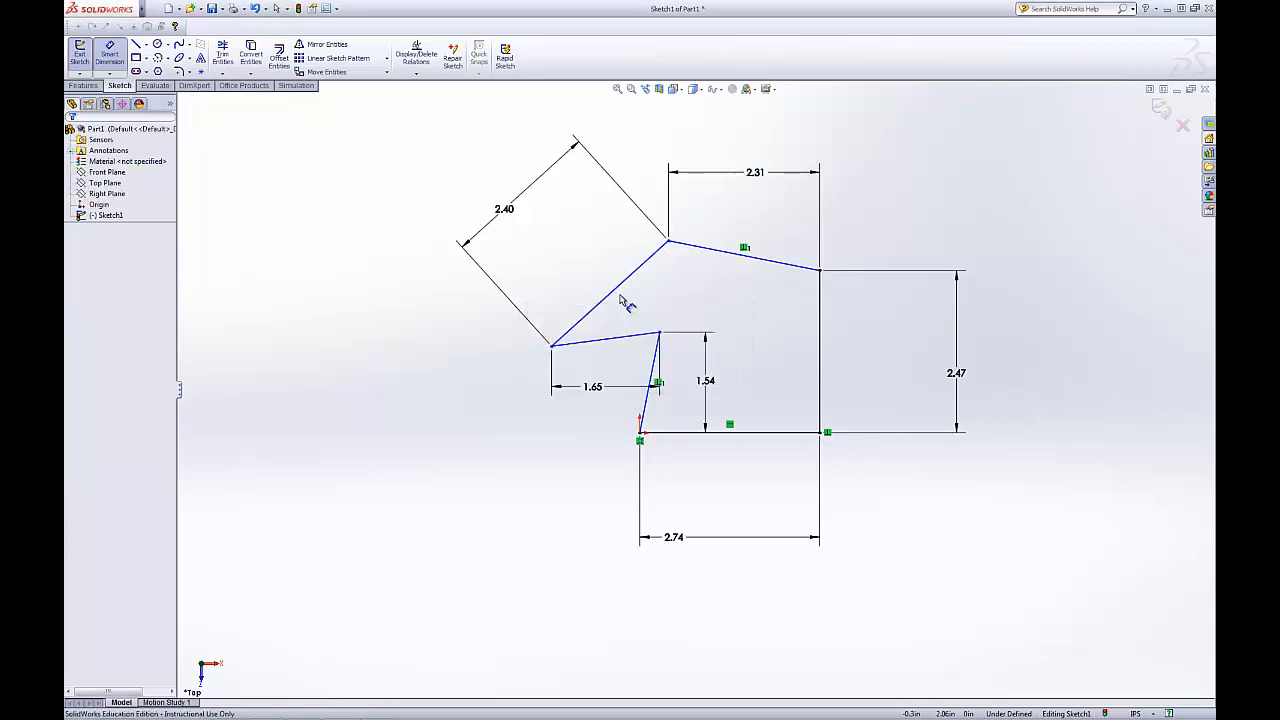
left_click(618, 287)
key("Escape")
key("Escape")
Nudge the top edge's left vertex and make the top edge horizontal
left_click(614, 290)
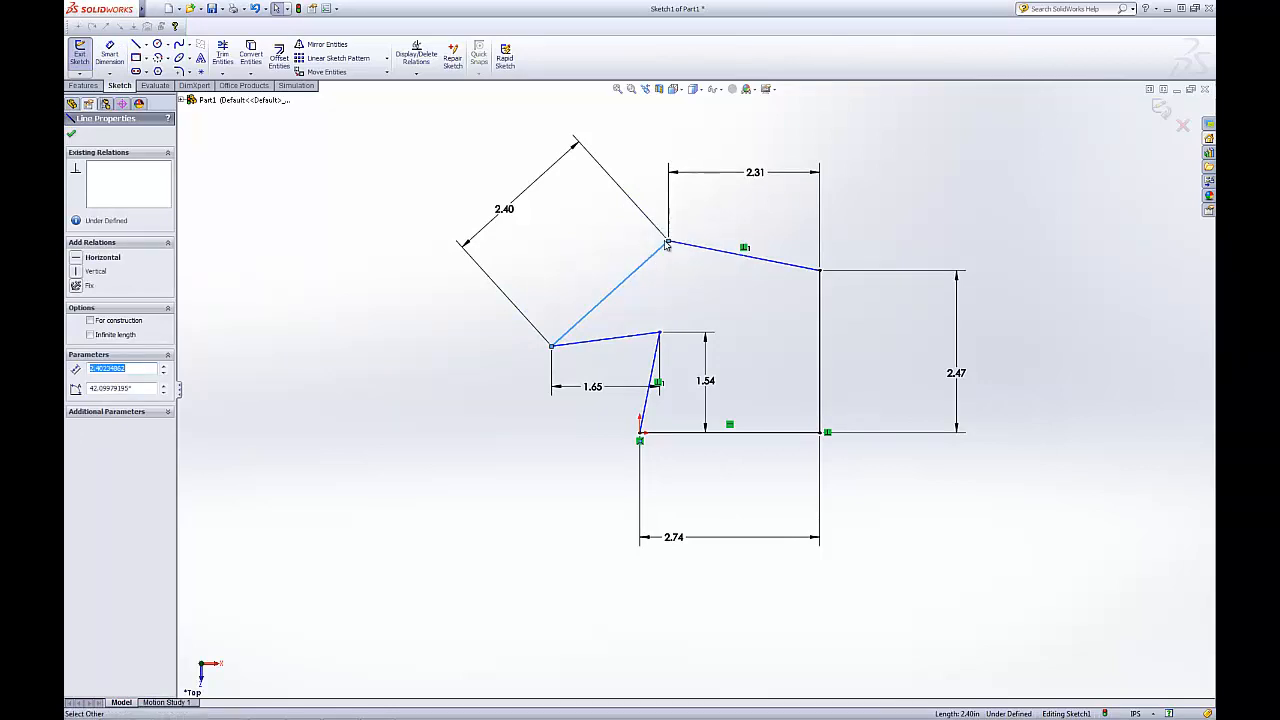
mouse_move(668, 243)
left_mouse_down()
mouse_move(726, 194)
mouse_move(697, 266)
mouse_move(693, 195)
mouse_move(706, 222)
mouse_move(703, 250)
mouse_move(696, 192)
mouse_move(696, 260)
left_mouse_up()
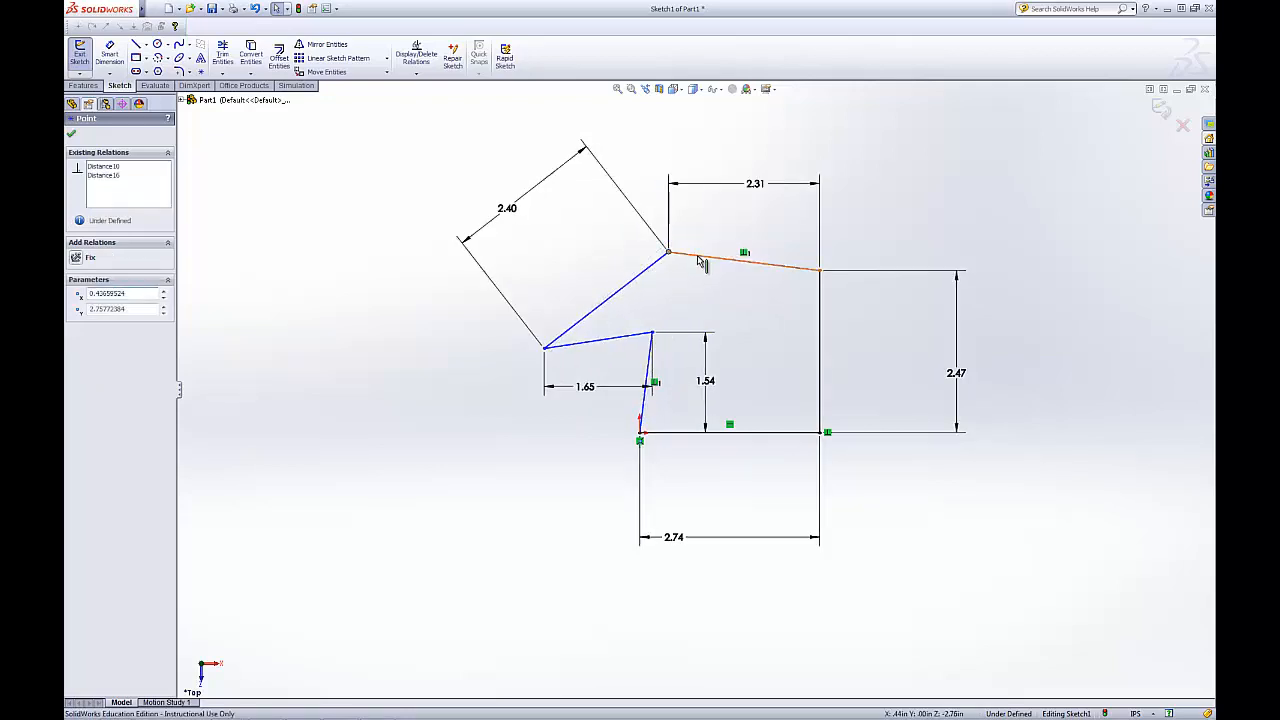
left_click(697, 257)
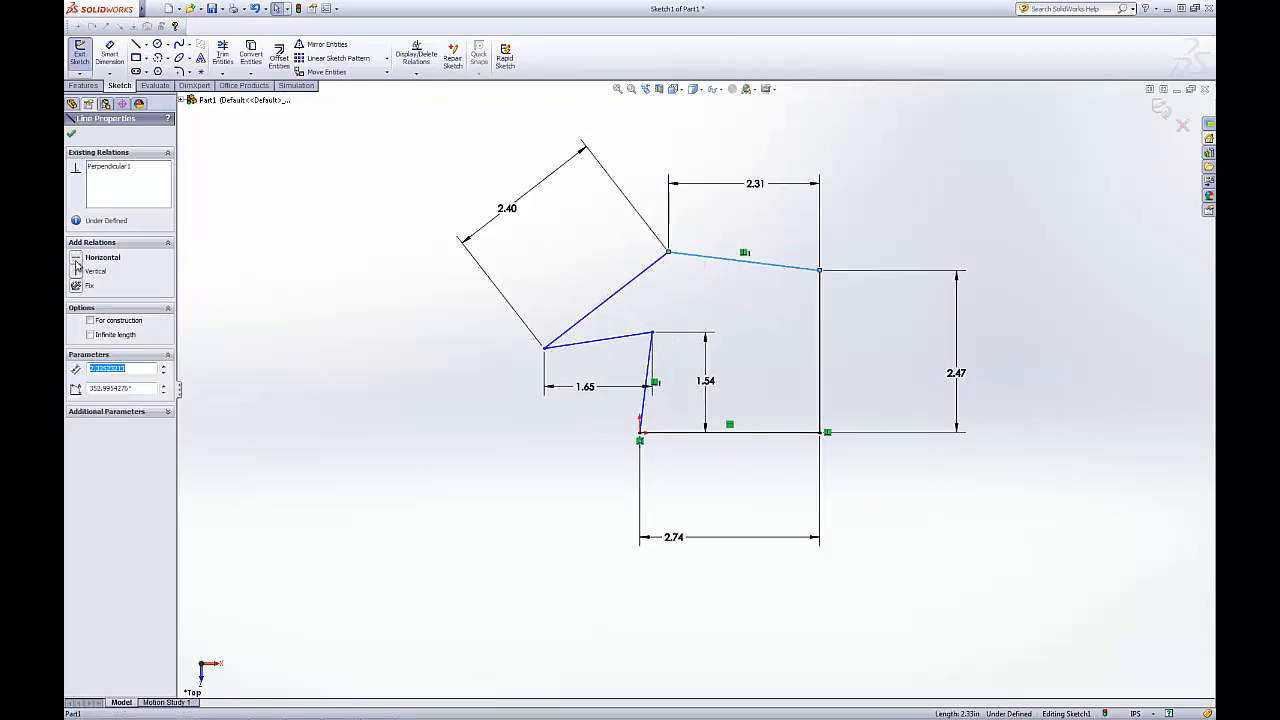
left_click(77, 263)
left_click(377, 375)
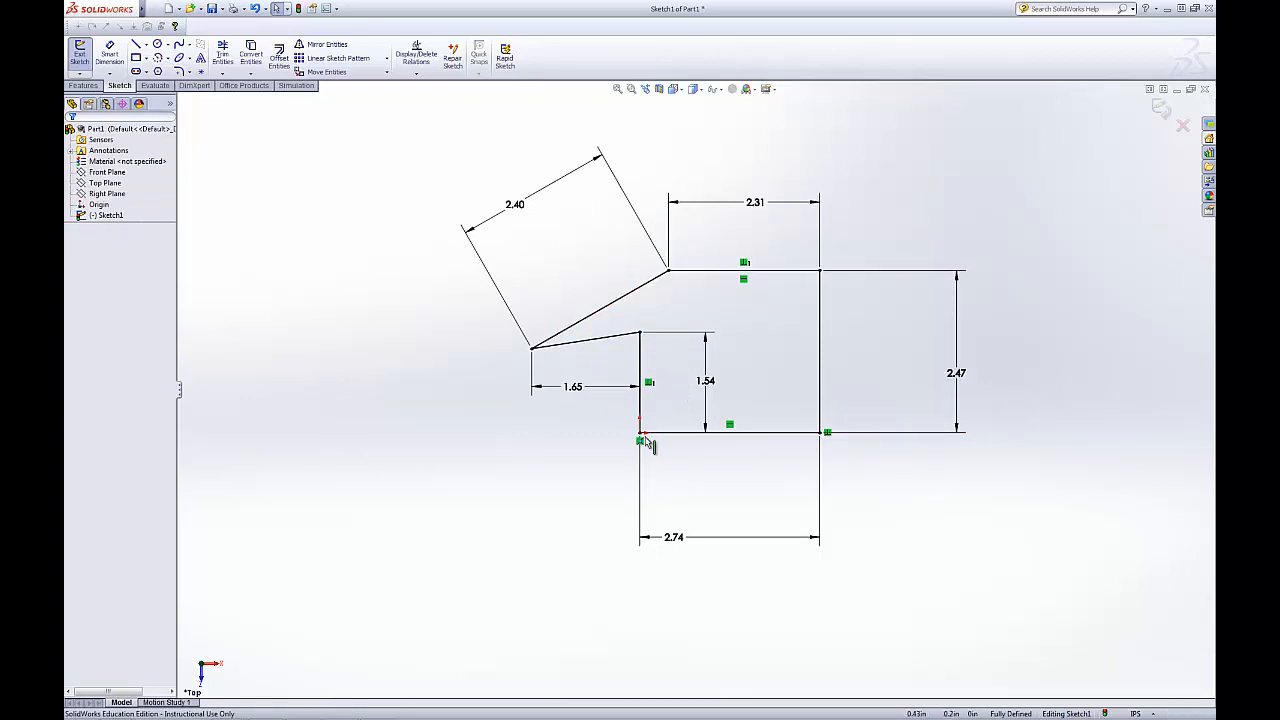
Try making the upper-left slanted edge horizontal, then delete that horizontal relation
left_click(822, 272)
left_click(769, 335)
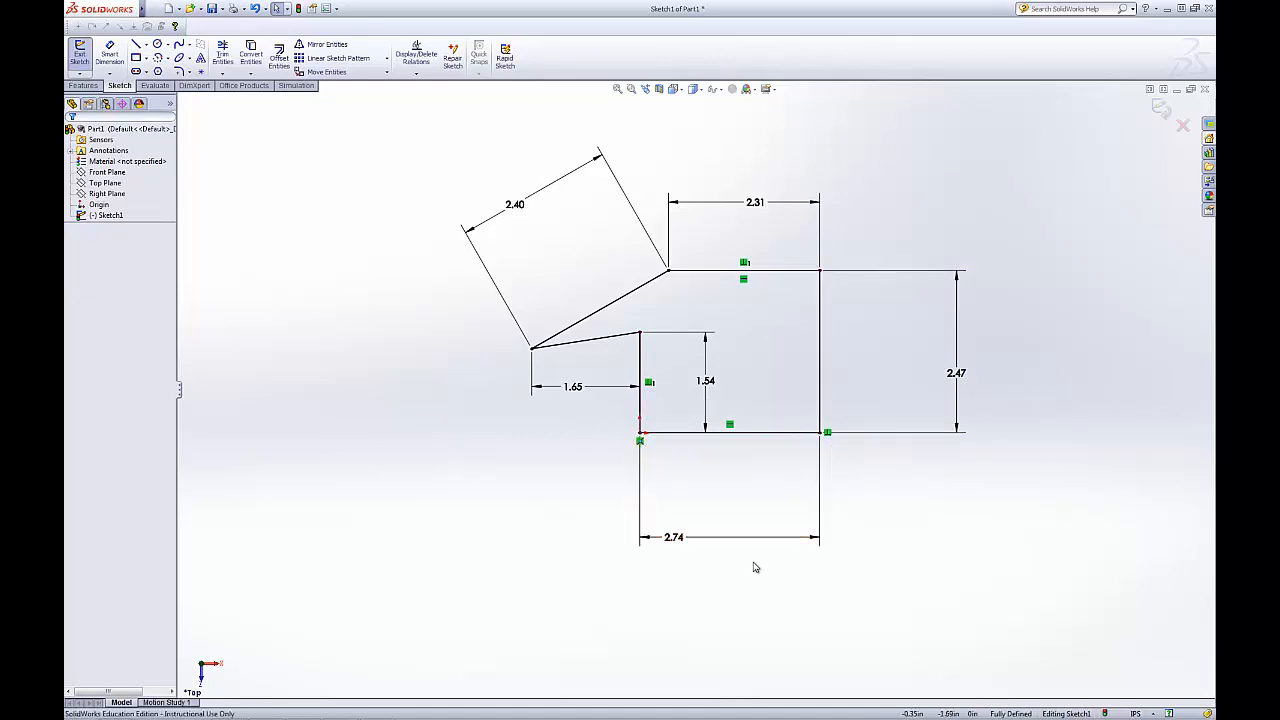
left_click(620, 291)
left_click(76, 258)
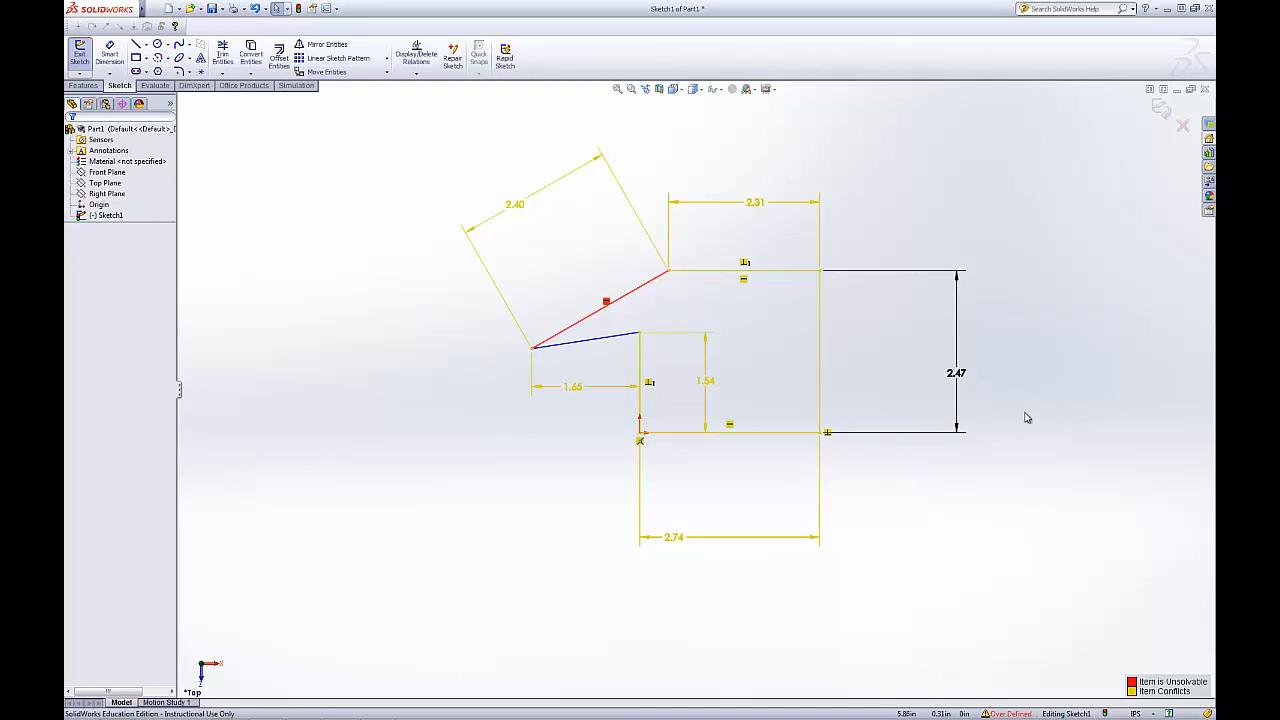
left_click(608, 303)
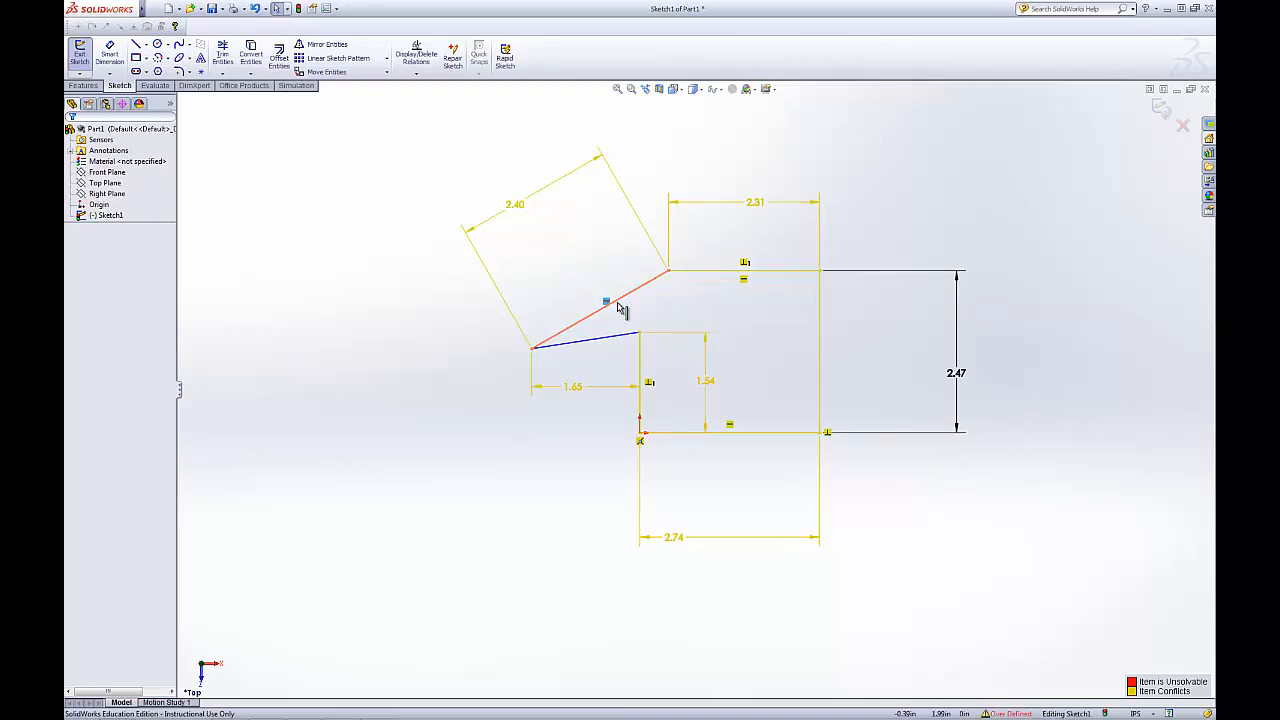
key("Delete")
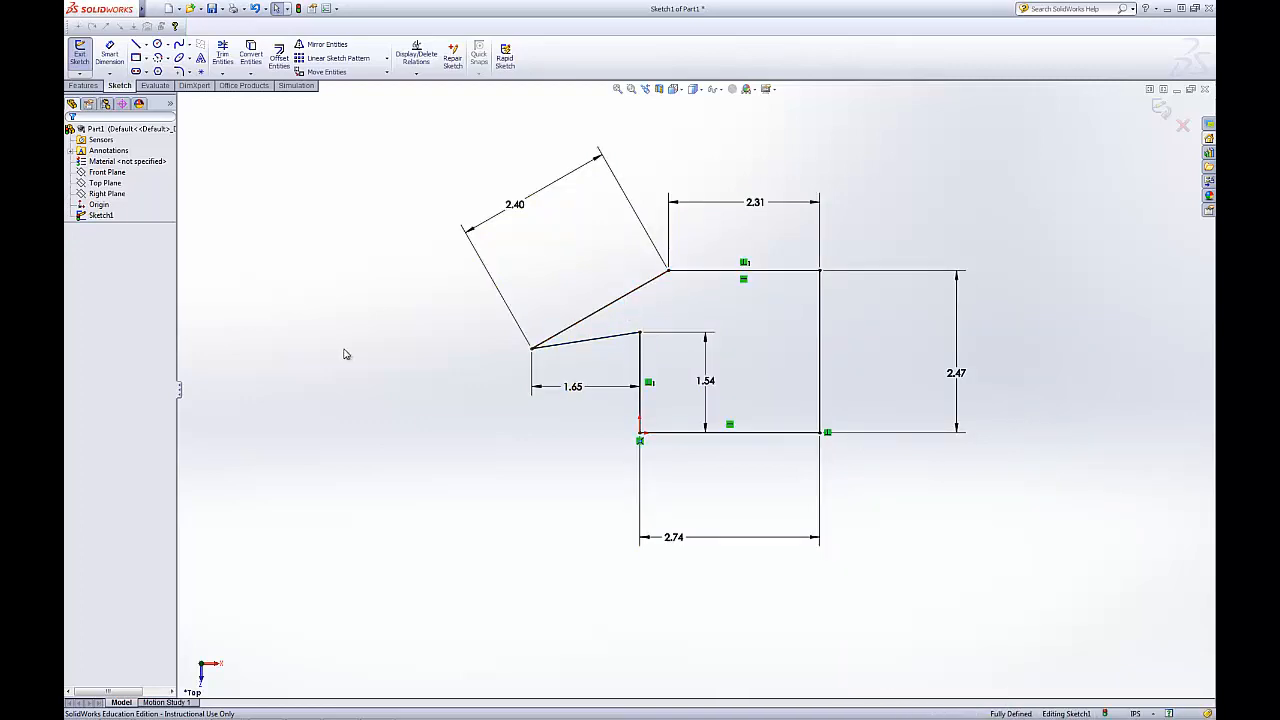